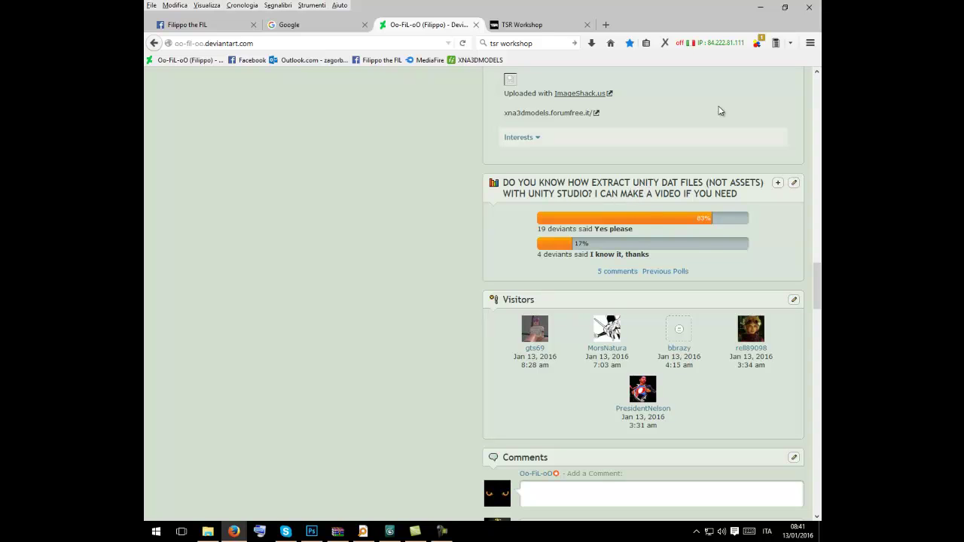
With Firefox minimized, browse File Explorer to DreadOut > DLC > actor > npc.
{"action": "left_click", "coordinate": [762, 10]}
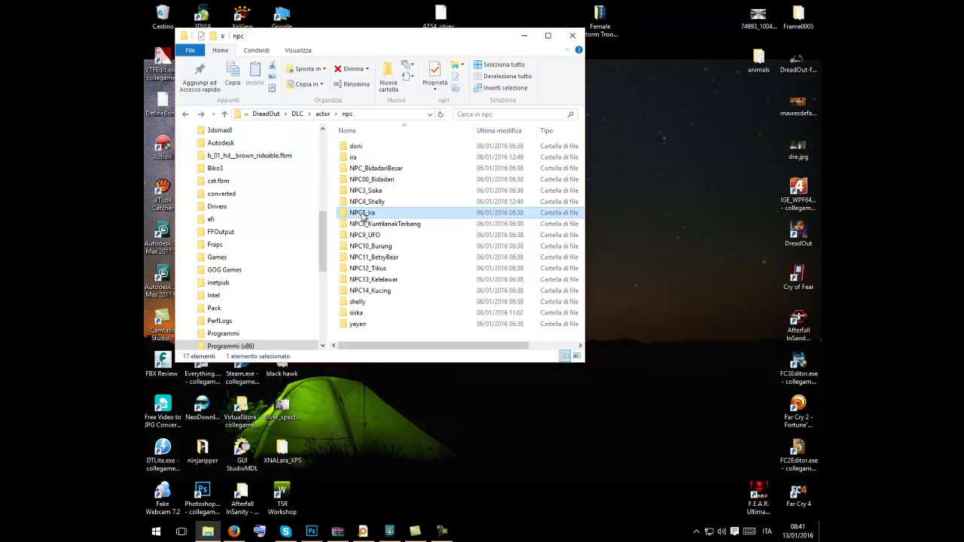
{"action": "mouse_move", "coordinate": [362, 217]}
{"action": "left_click", "coordinate": [325, 114]}
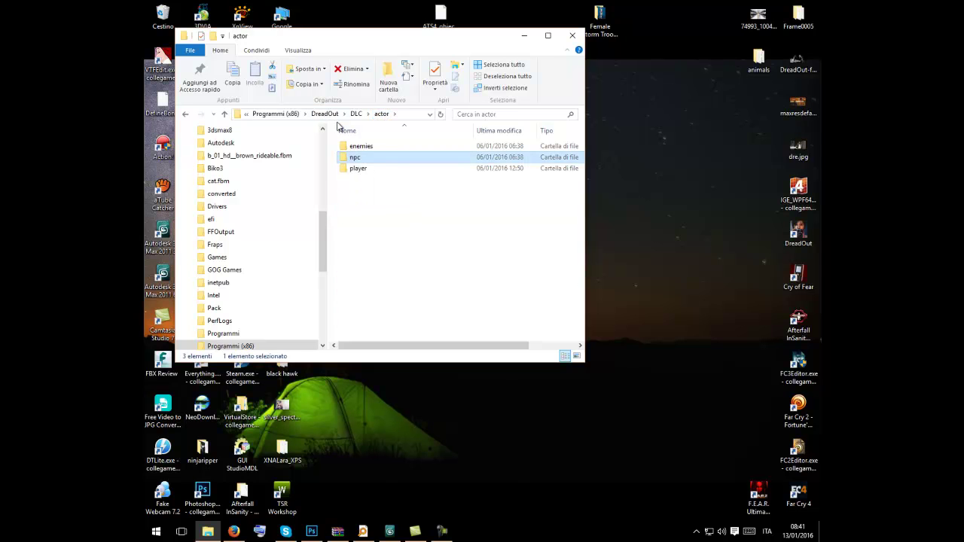
{"action": "double_click", "coordinate": [364, 148]}
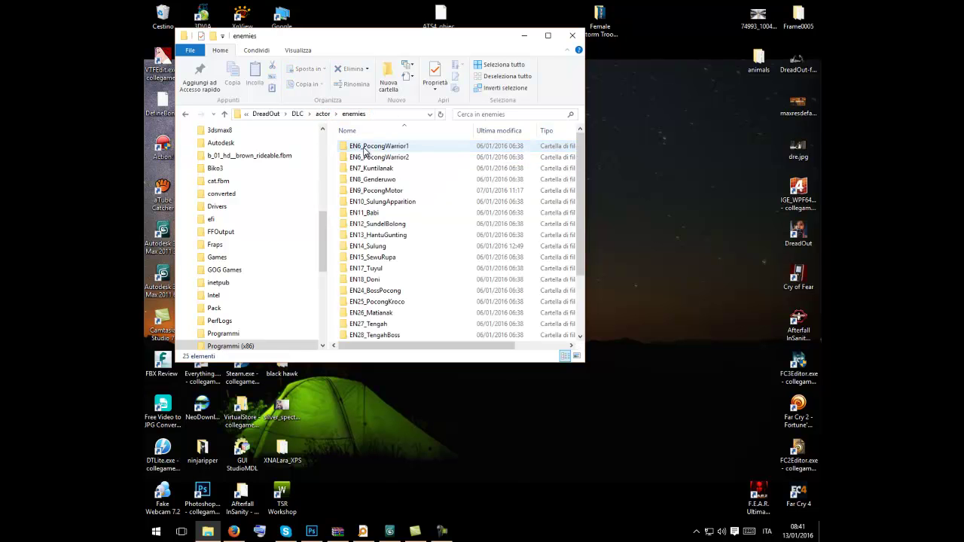
{"action": "left_click", "coordinate": [324, 117]}
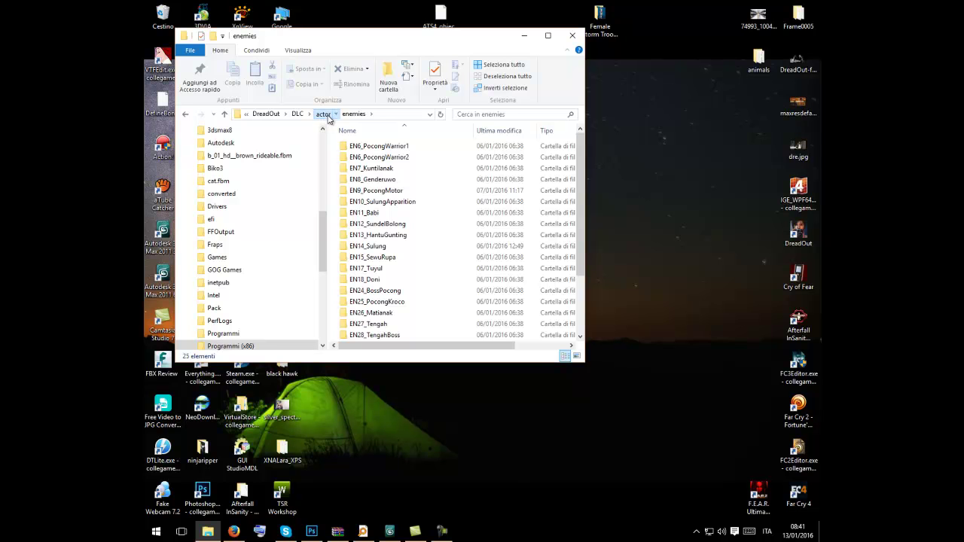
{"action": "double_click", "coordinate": [354, 157]}
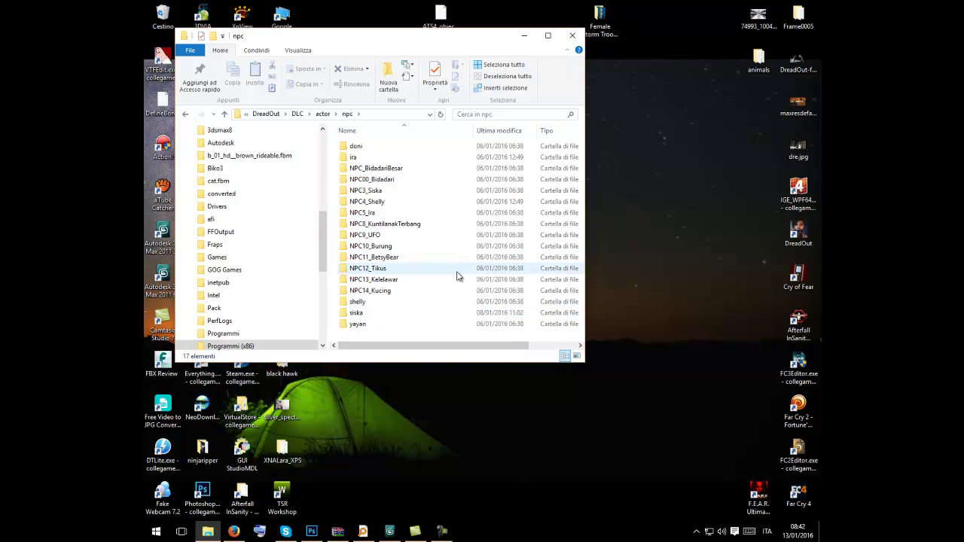
Copy the siska folder onto the desktop and minimize Explorer to show the desktop.
{"action": "left_click", "coordinate": [360, 316]}
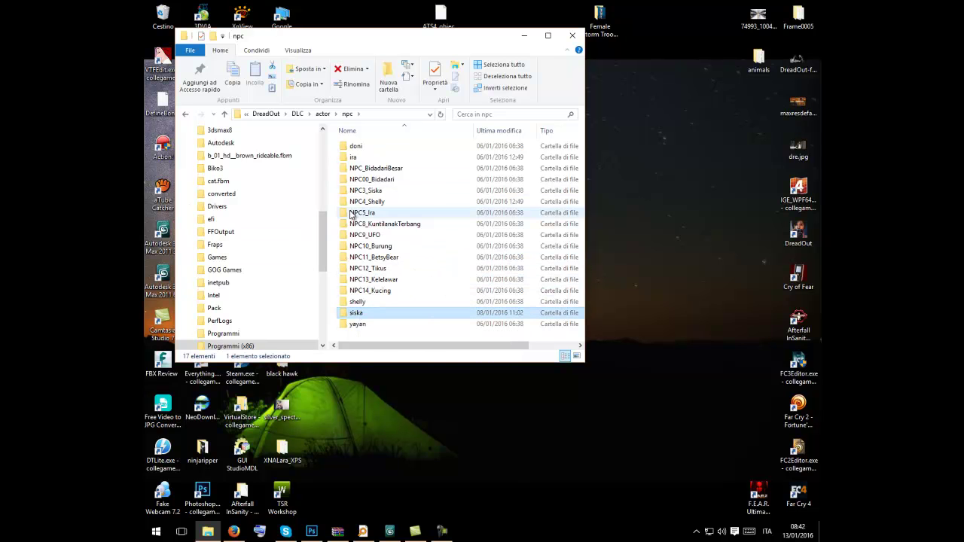
{"action": "right_click", "coordinate": [364, 318]}
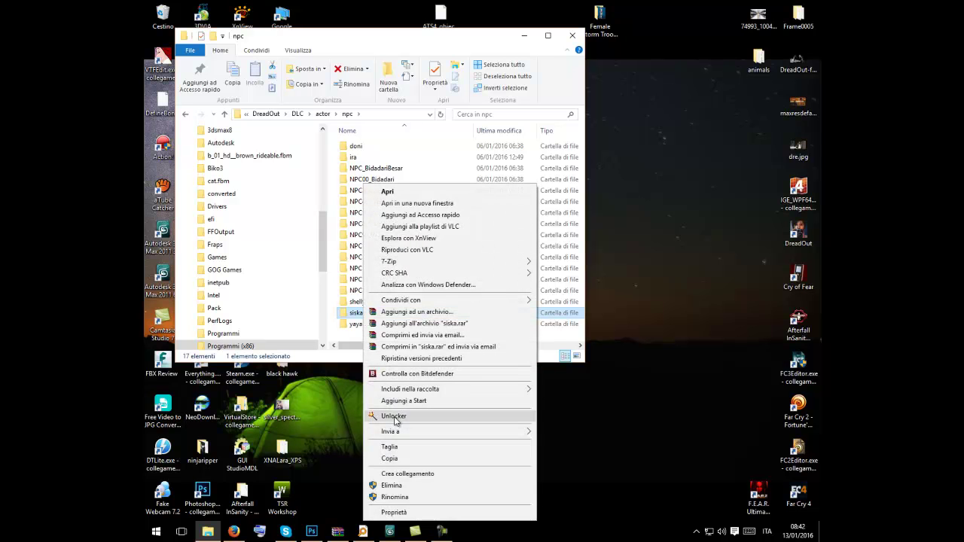
{"action": "left_click", "coordinate": [396, 458]}
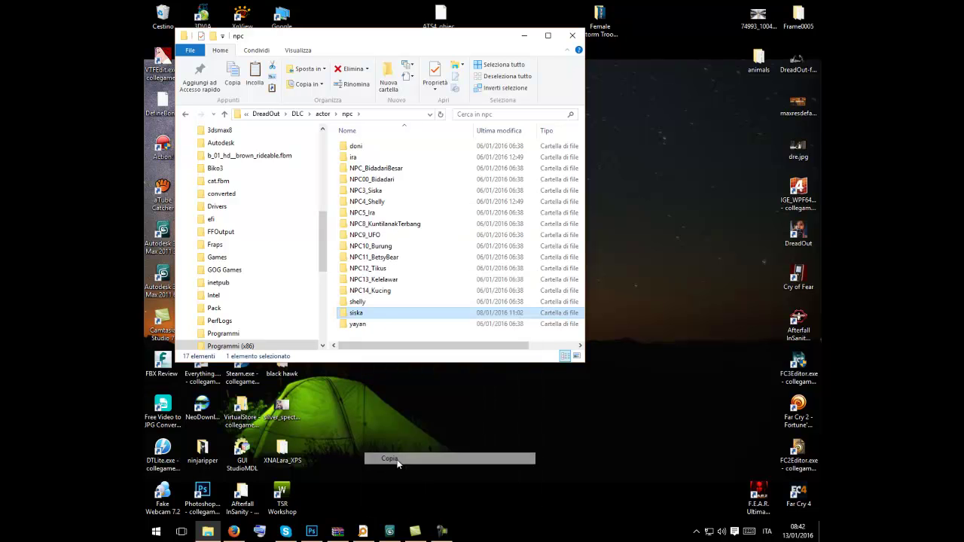
{"action": "right_click", "coordinate": [661, 173]}
{"action": "left_click", "coordinate": [683, 217]}
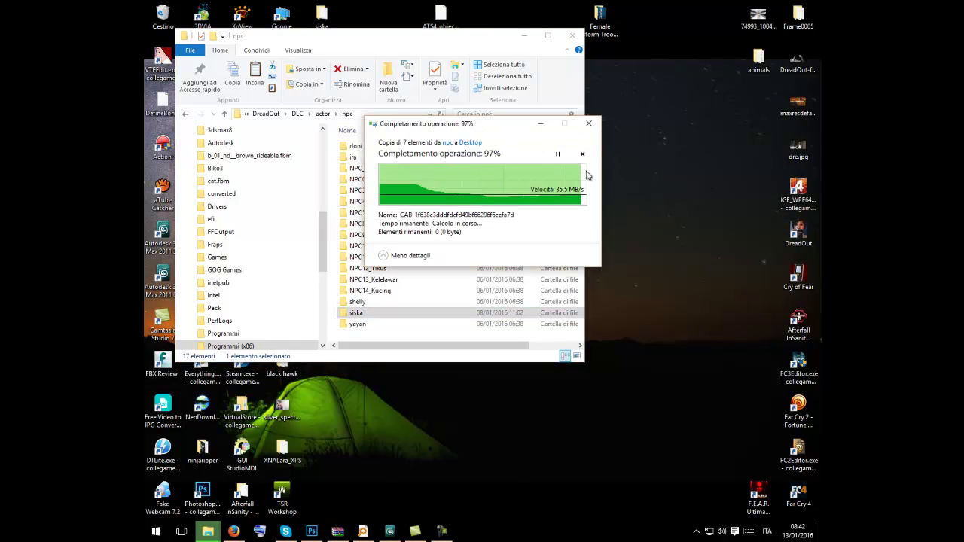
{"action": "left_click", "coordinate": [525, 36]}
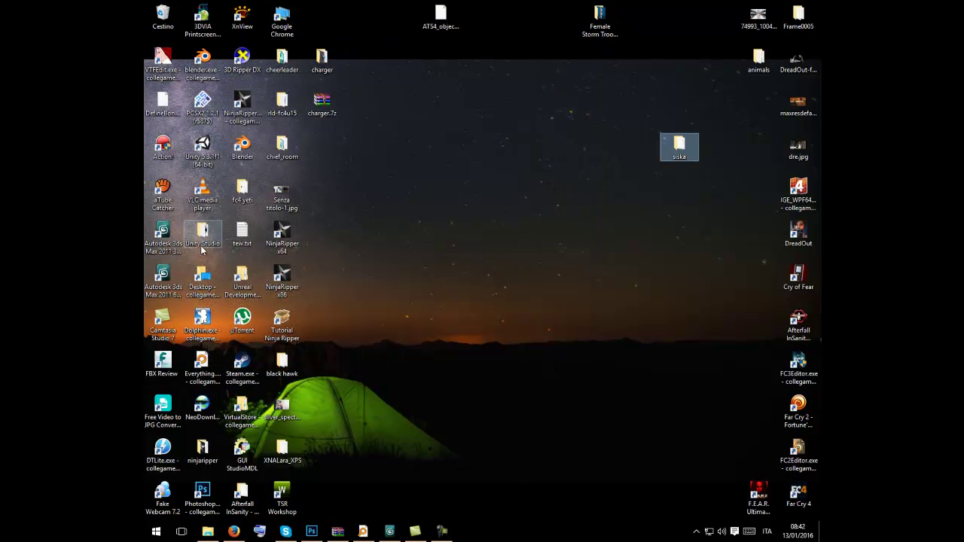
Open the desktop Unity Studio folder and run Unity Studio.exe as administrator.
{"action": "left_click_drag", "start_coordinate": [205, 241], "coordinate": [368, 204]}
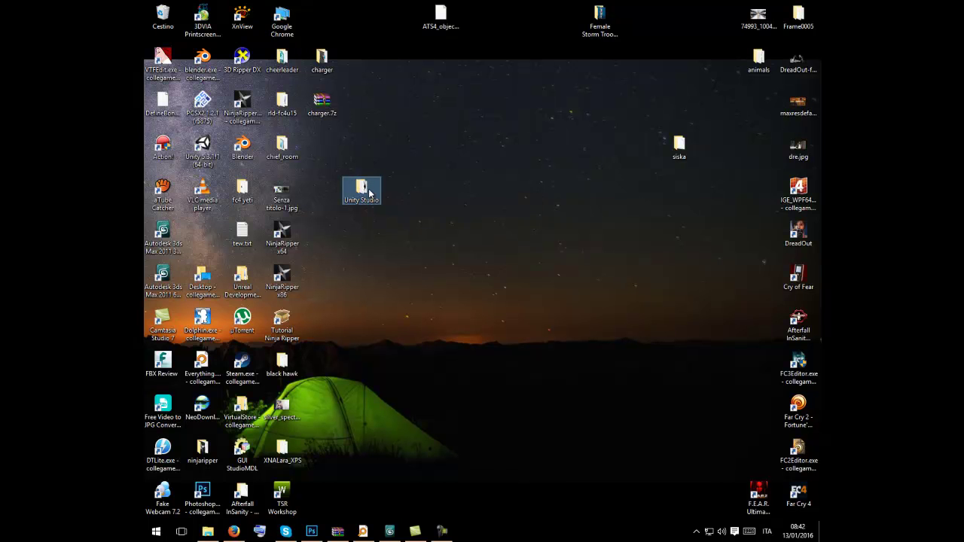
{"action": "double_click", "coordinate": [363, 192]}
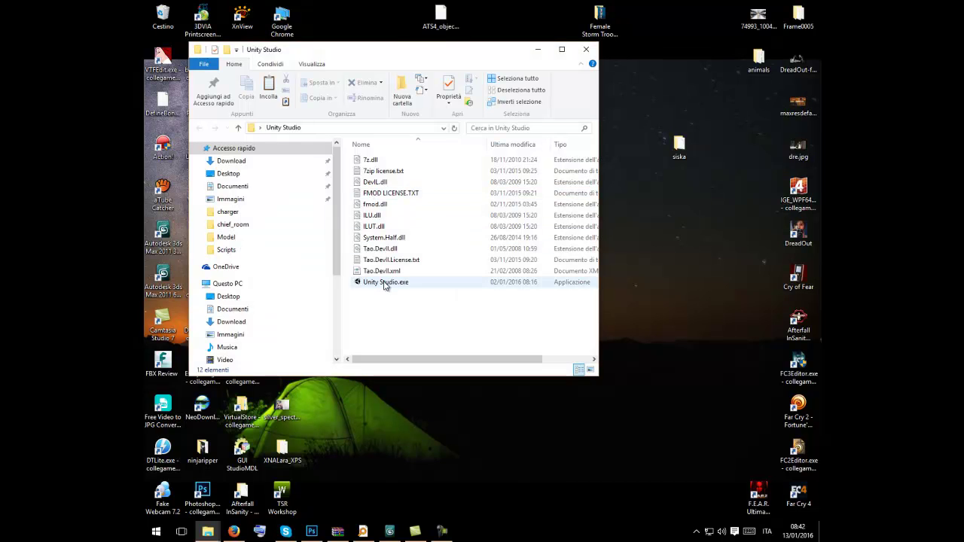
{"action": "right_click", "coordinate": [384, 283]}
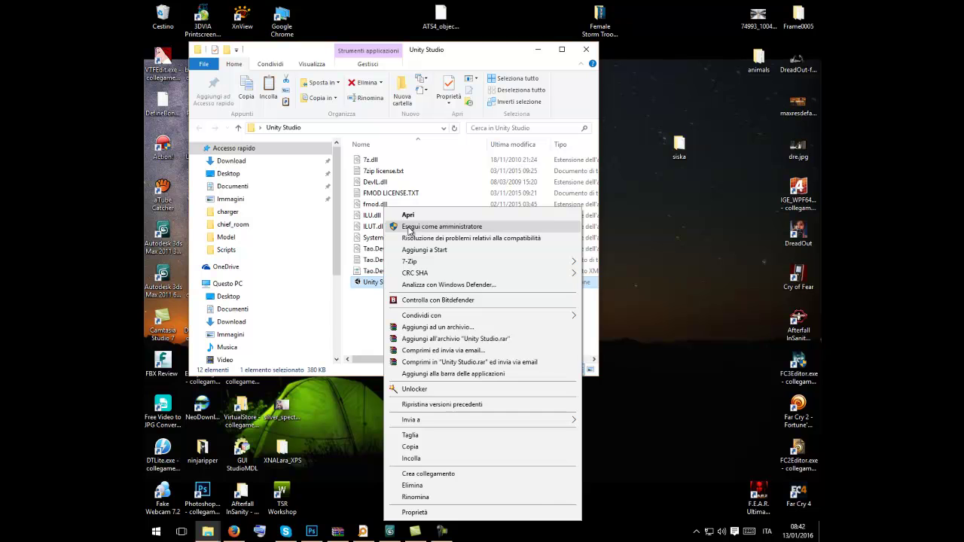
{"action": "left_click", "coordinate": [409, 228]}
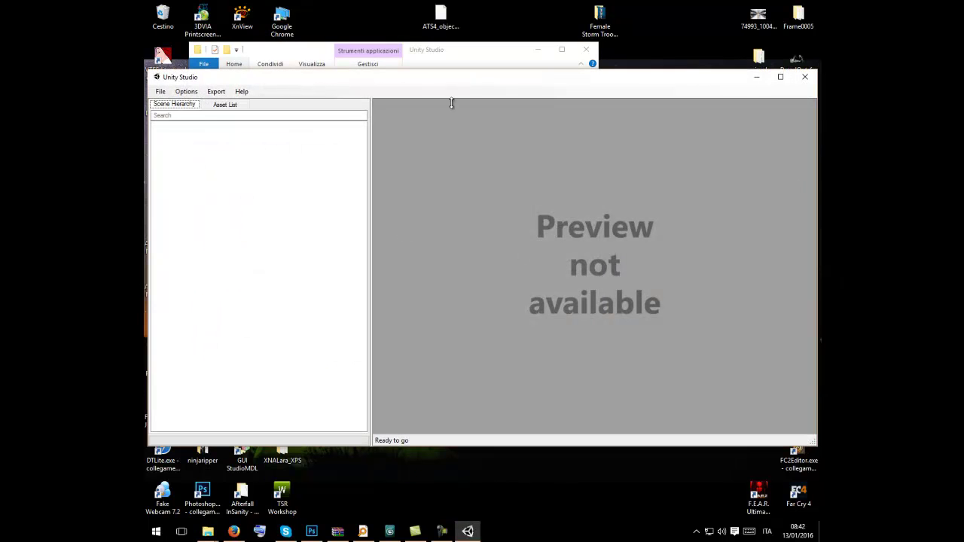
Start File > Extract bundle and browse to the Desktop siska folder.
{"action": "left_click_drag", "start_coordinate": [350, 83], "coordinate": [392, 86]}
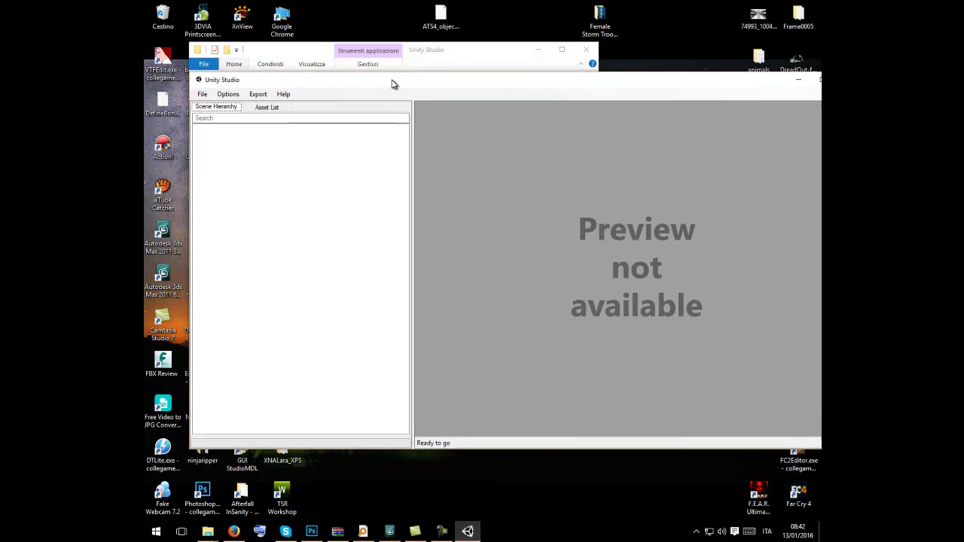
{"action": "left_click", "coordinate": [202, 96]}
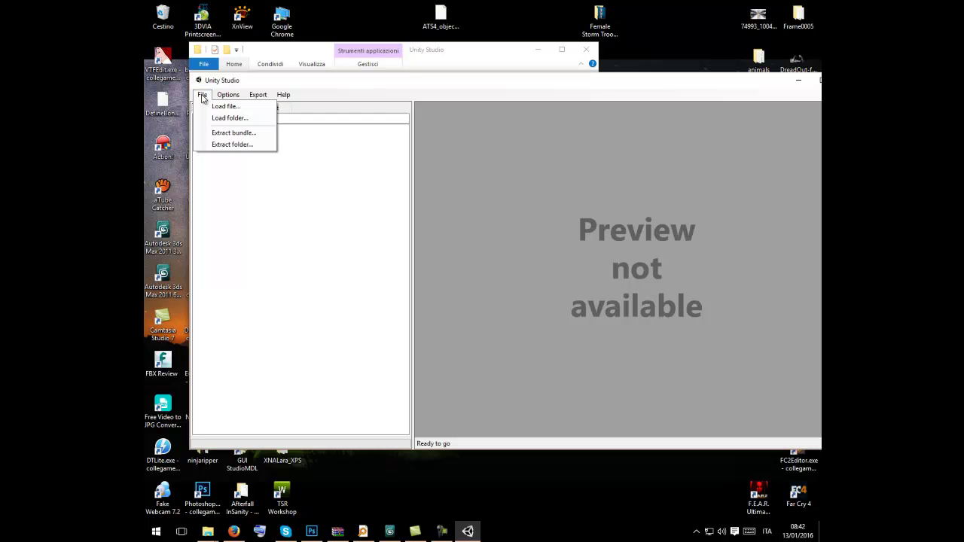
{"action": "left_click", "coordinate": [219, 134]}
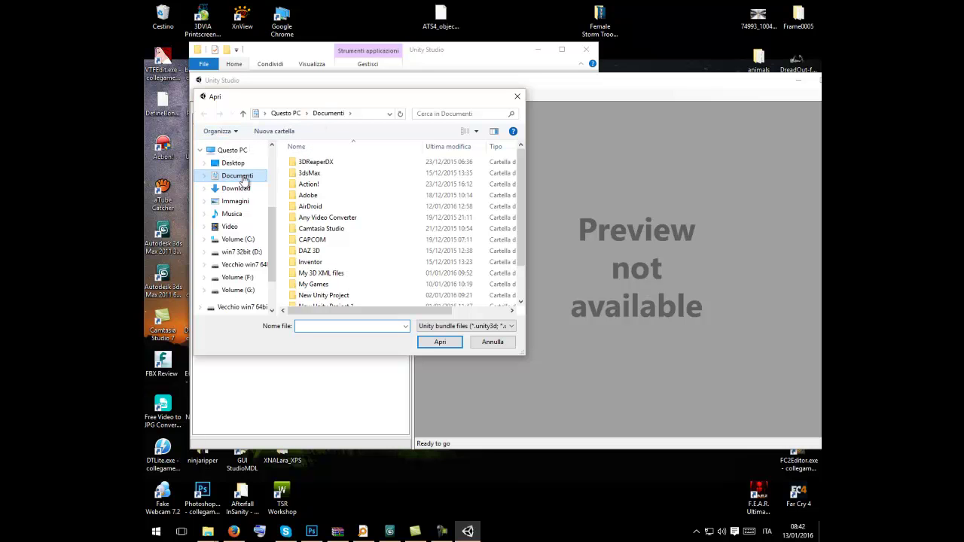
{"action": "left_click", "coordinate": [232, 167]}
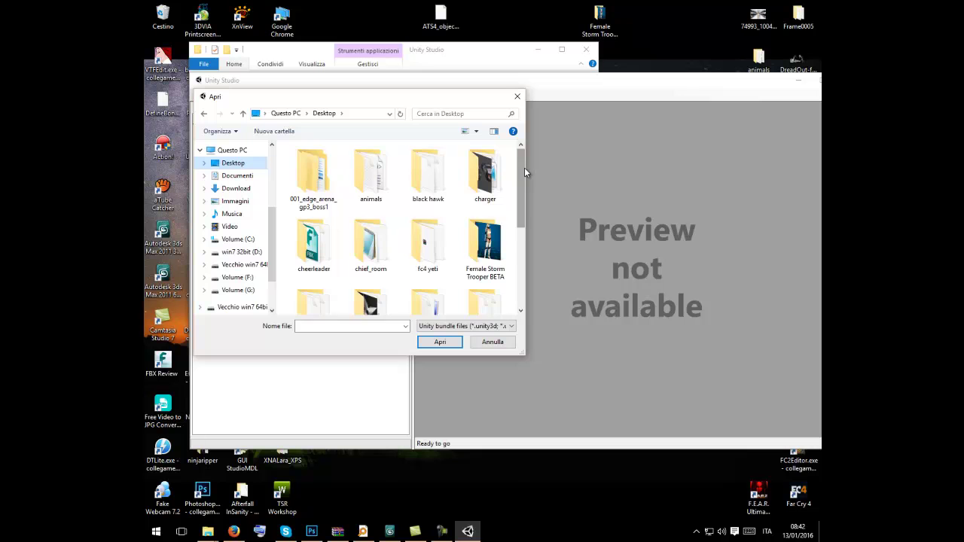
{"action": "left_click_drag", "start_coordinate": [525, 167], "coordinate": [522, 215]}
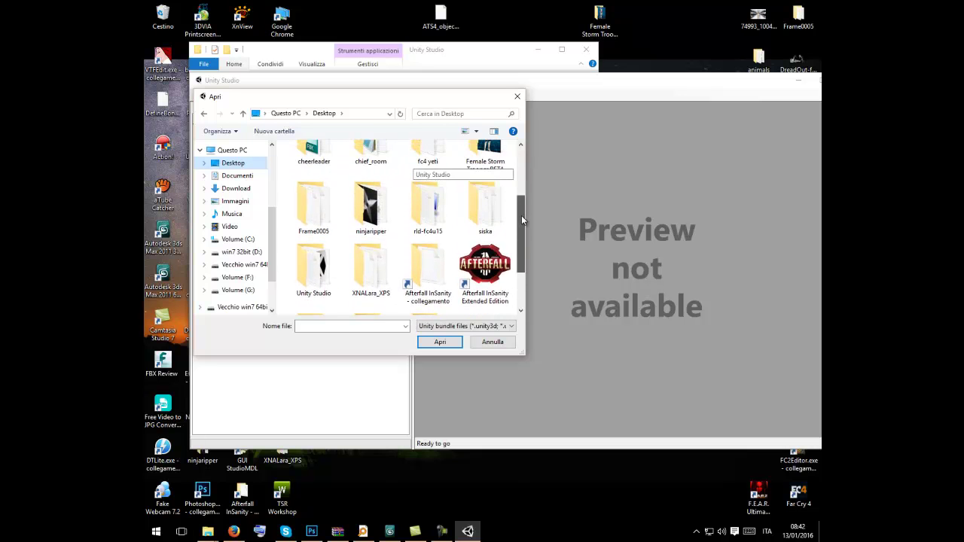
{"action": "double_click", "coordinate": [486, 211]}
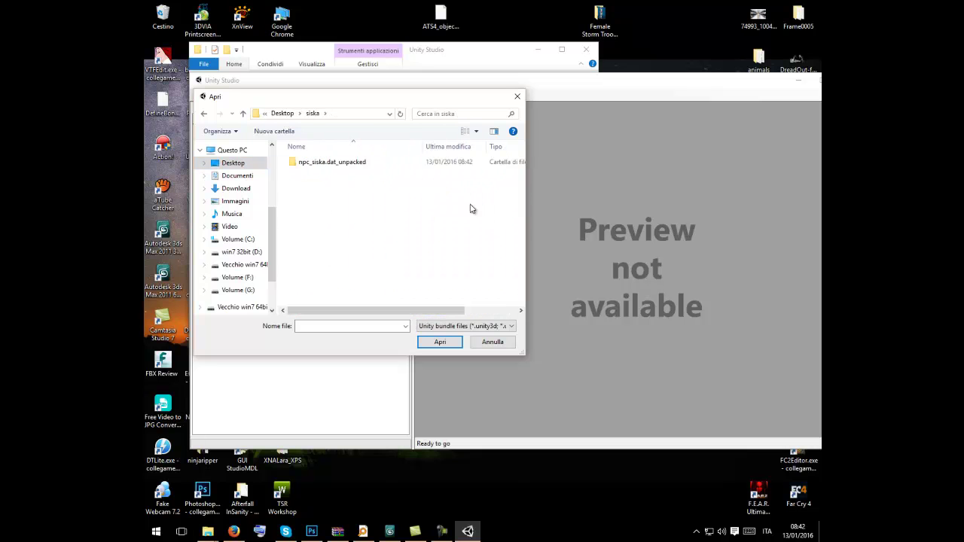
Delete the old npc_siska.dat_unpacked folder, confirming with Sì.
{"action": "right_click", "coordinate": [323, 164]}
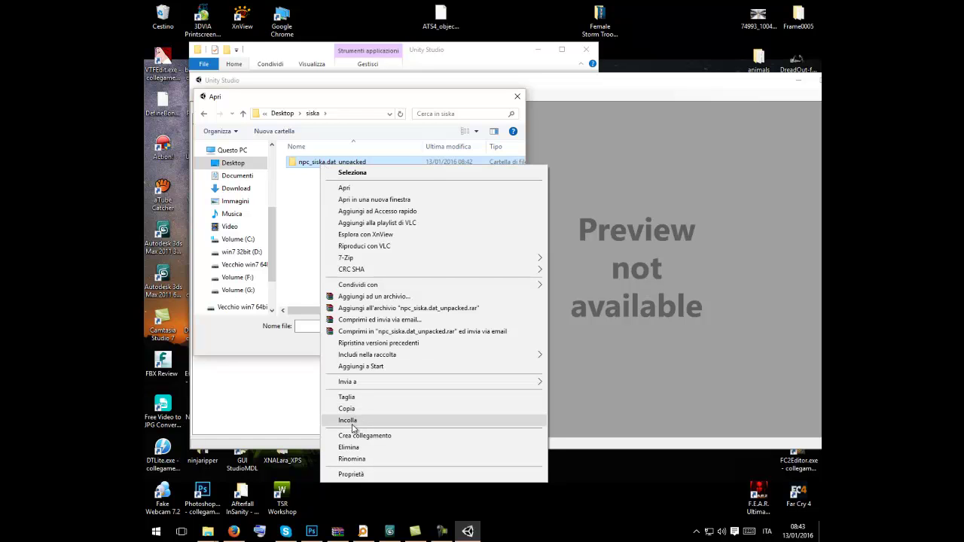
{"action": "left_click", "coordinate": [352, 449]}
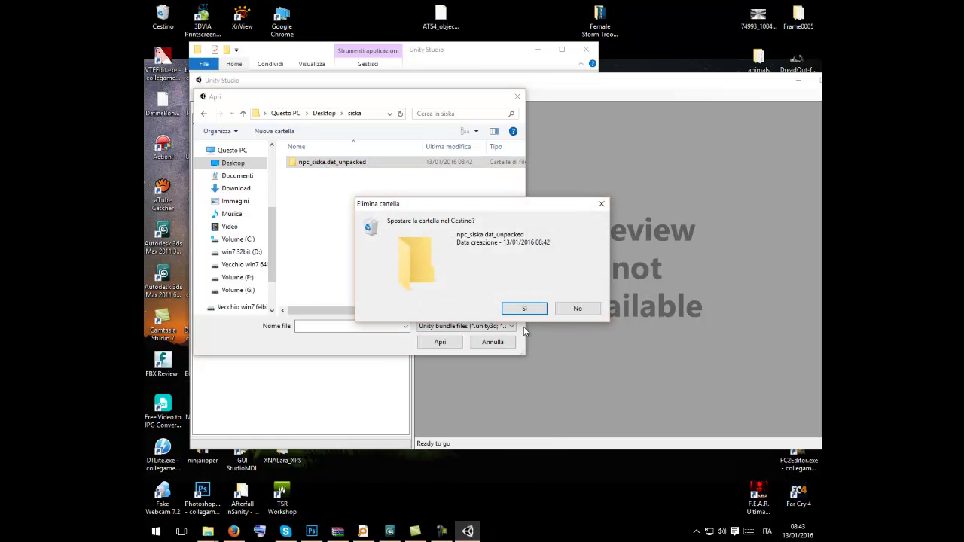
{"action": "left_click", "coordinate": [526, 308]}
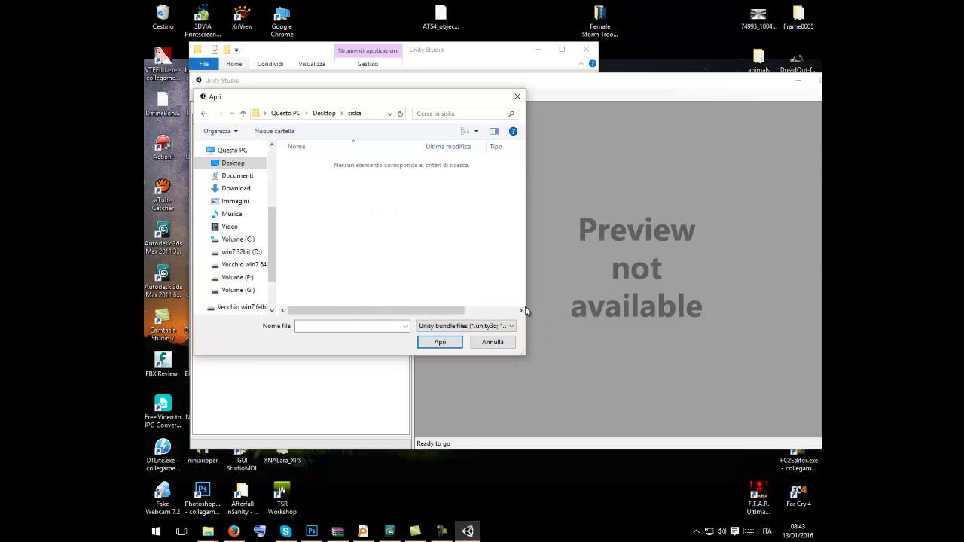
Set the file type filter to All files and extract npc_siska.dat.
{"action": "left_click", "coordinate": [428, 330]}
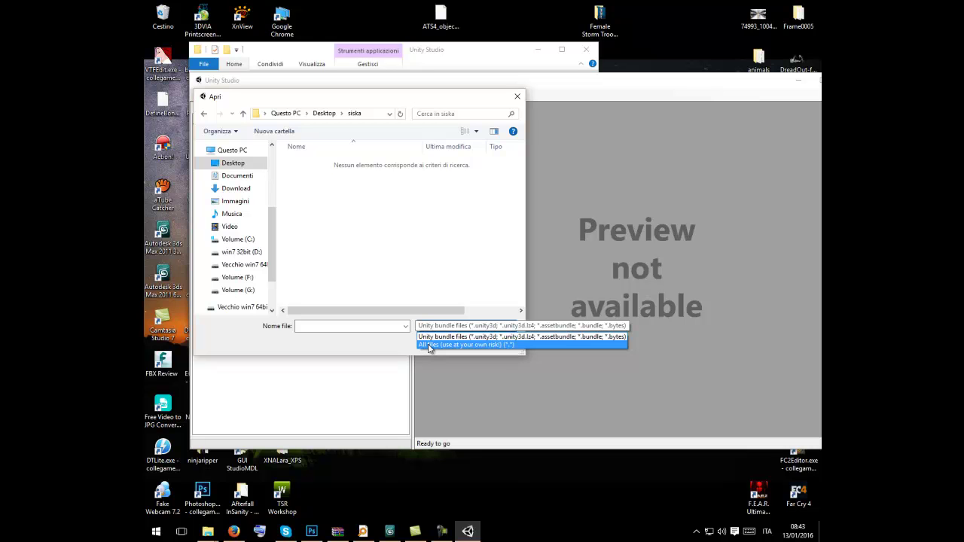
{"action": "left_click", "coordinate": [428, 345]}
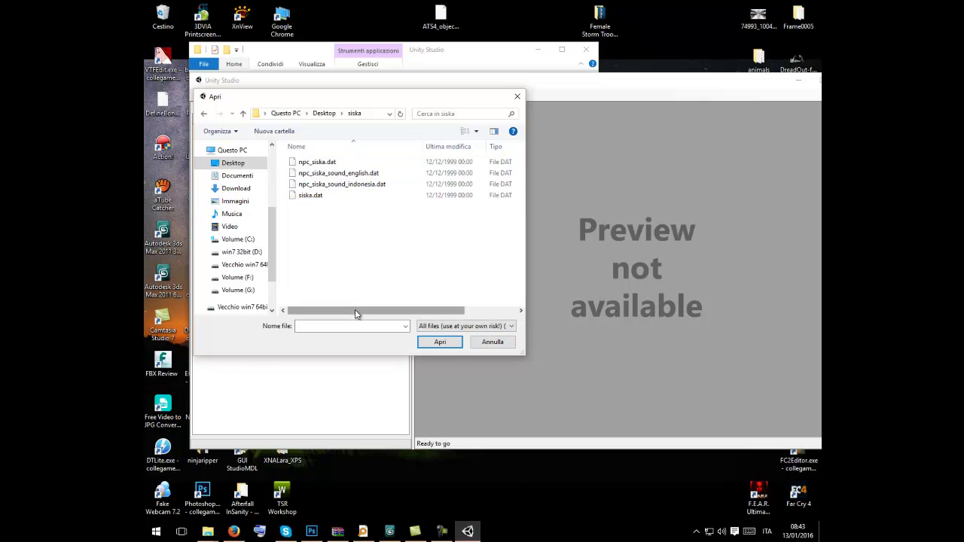
{"action": "mouse_move", "coordinate": [357, 314]}
{"action": "left_mouse_down"}
{"action": "mouse_move", "coordinate": [412, 303]}
{"action": "mouse_move", "coordinate": [367, 304]}
{"action": "mouse_move", "coordinate": [452, 301]}
{"action": "mouse_move", "coordinate": [369, 306]}
{"action": "left_mouse_up"}
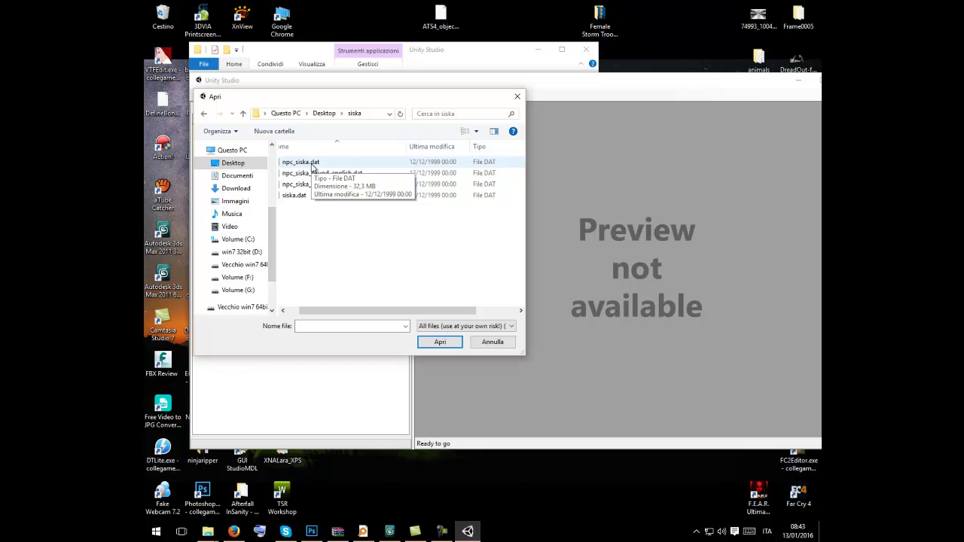
{"action": "left_click", "coordinate": [313, 168]}
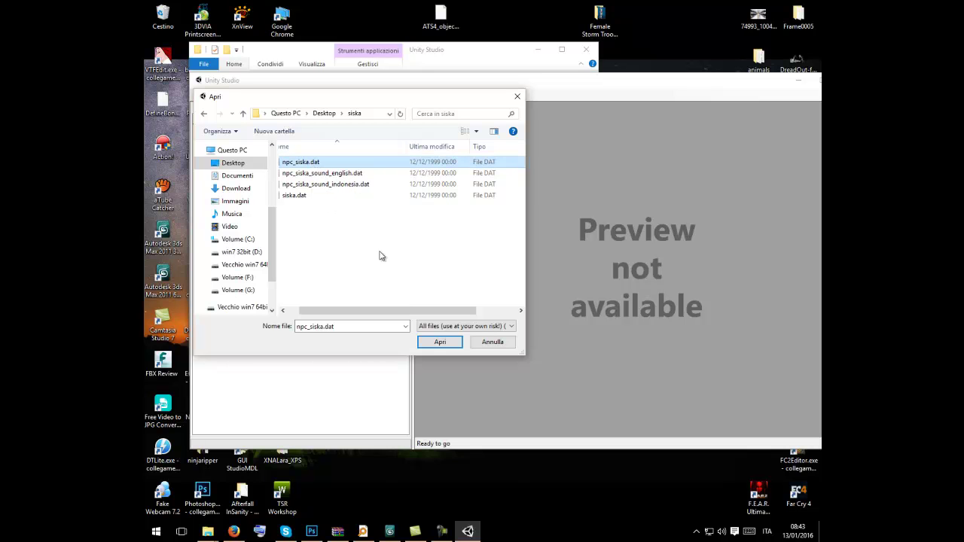
{"action": "left_click", "coordinate": [442, 344]}
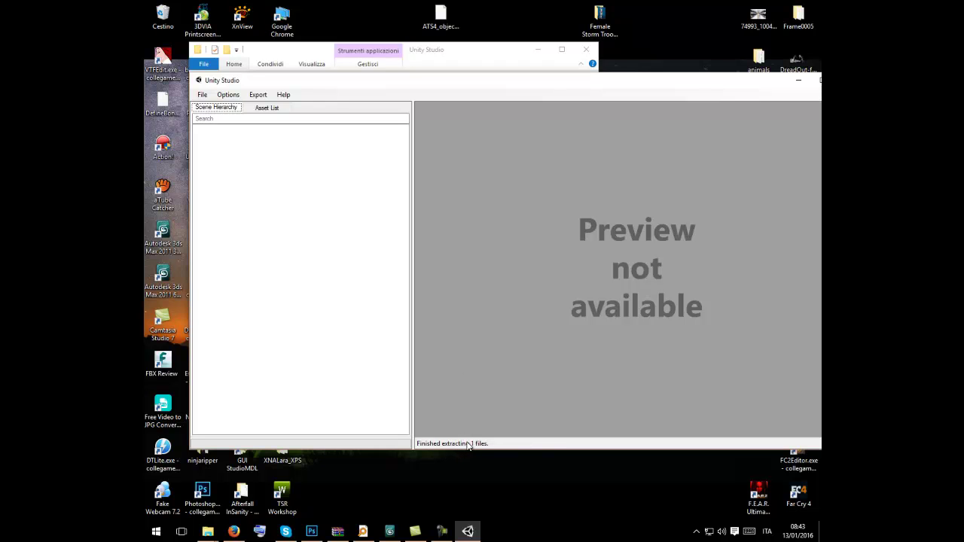
Load the npc_siska.dat_unpacked folder, getting 16 exportable assets under one CAB entry.
{"action": "left_click", "coordinate": [201, 95]}
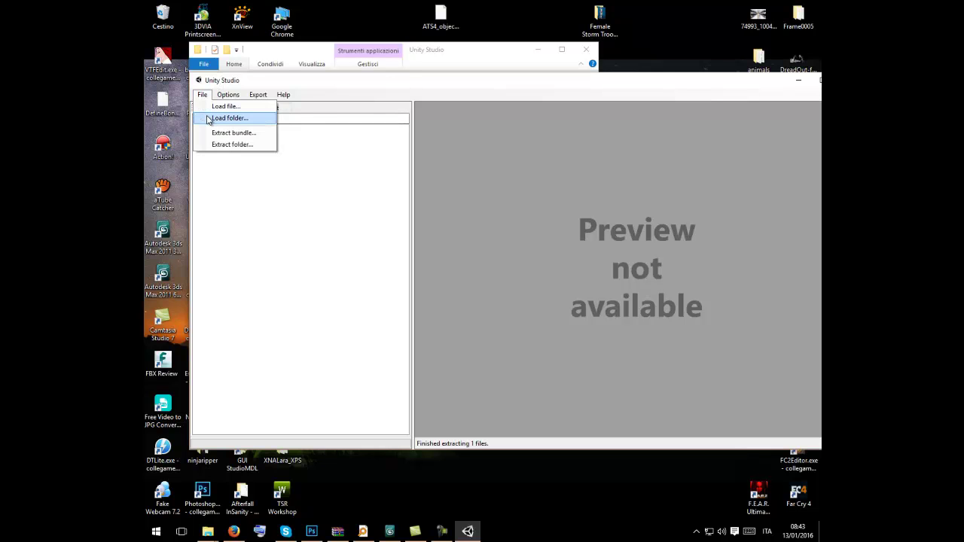
{"action": "left_click", "coordinate": [209, 120]}
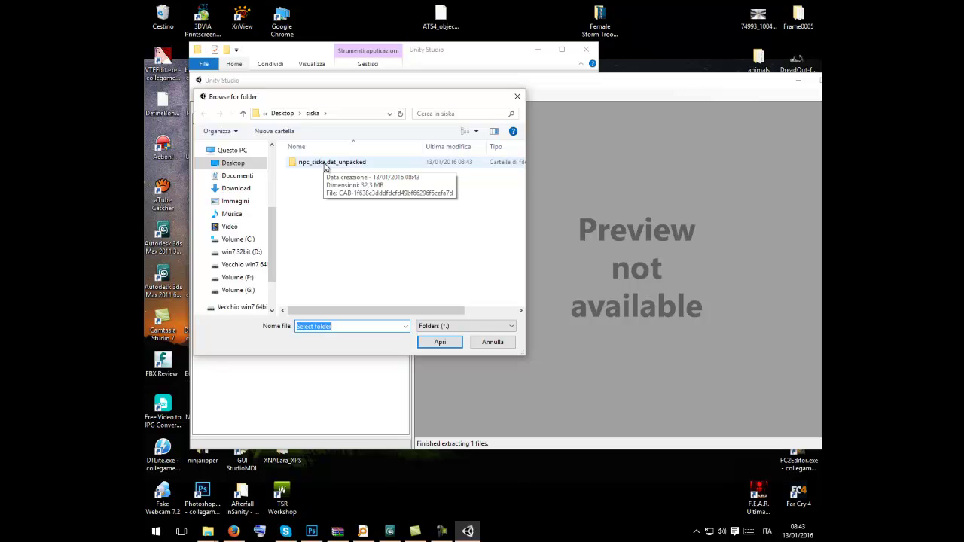
{"action": "double_click", "coordinate": [326, 164]}
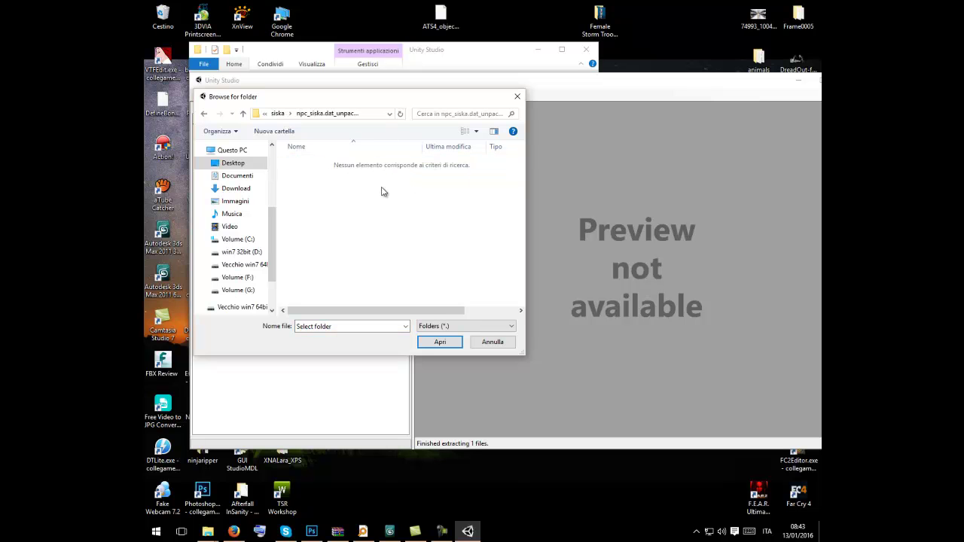
{"action": "left_click", "coordinate": [440, 343]}
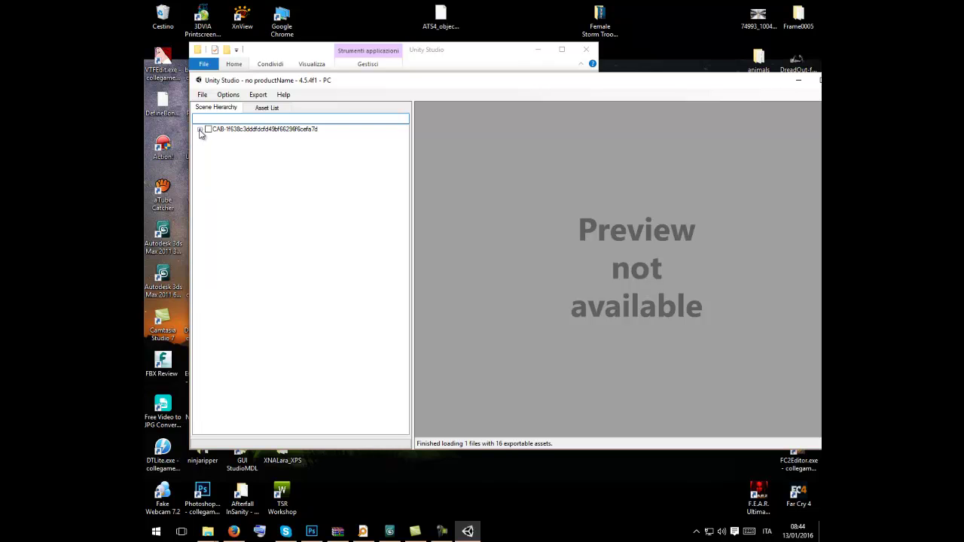
Expand the CAB, npc_siska and npc_siska_pivot nodes and tick body_mesh, rambut_mesh, pinggul and perut.
{"action": "left_click", "coordinate": [200, 130]}
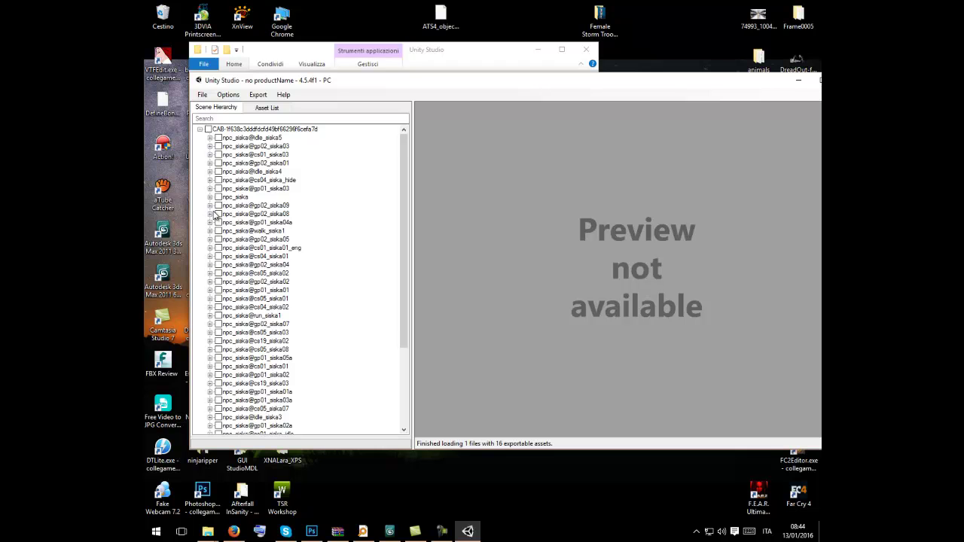
{"action": "left_click", "coordinate": [211, 214]}
{"action": "left_click", "coordinate": [211, 214]}
{"action": "left_click", "coordinate": [210, 198]}
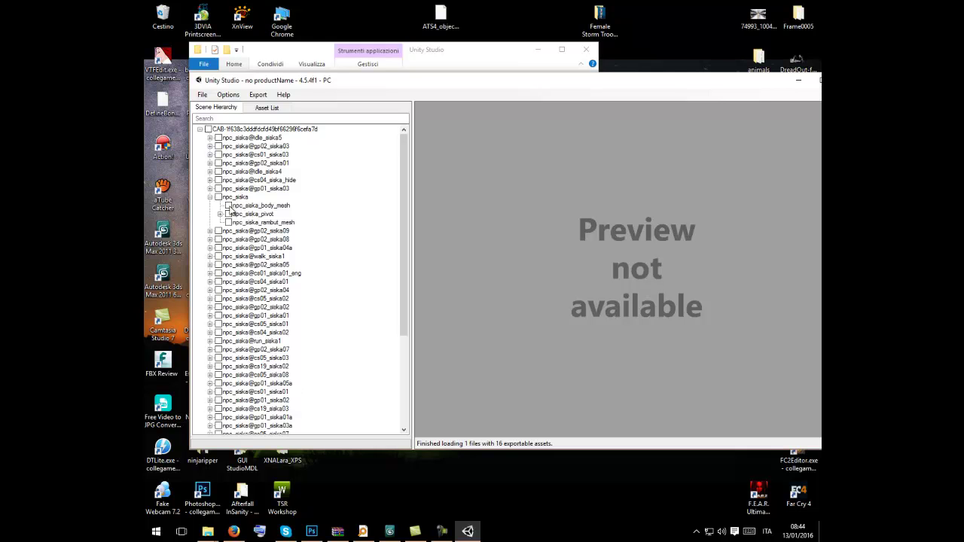
{"action": "left_click", "coordinate": [229, 207]}
{"action": "left_click", "coordinate": [220, 214]}
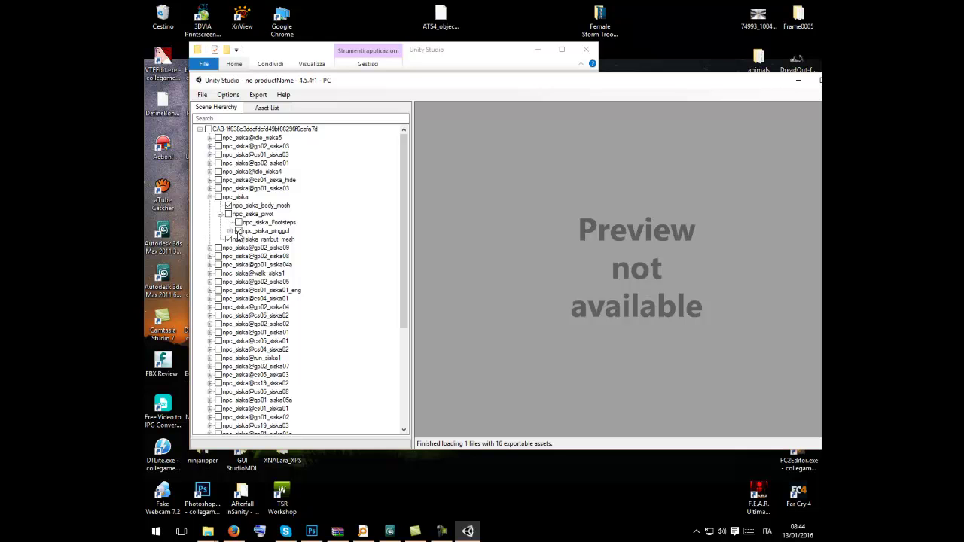
{"action": "left_click", "coordinate": [230, 232]}
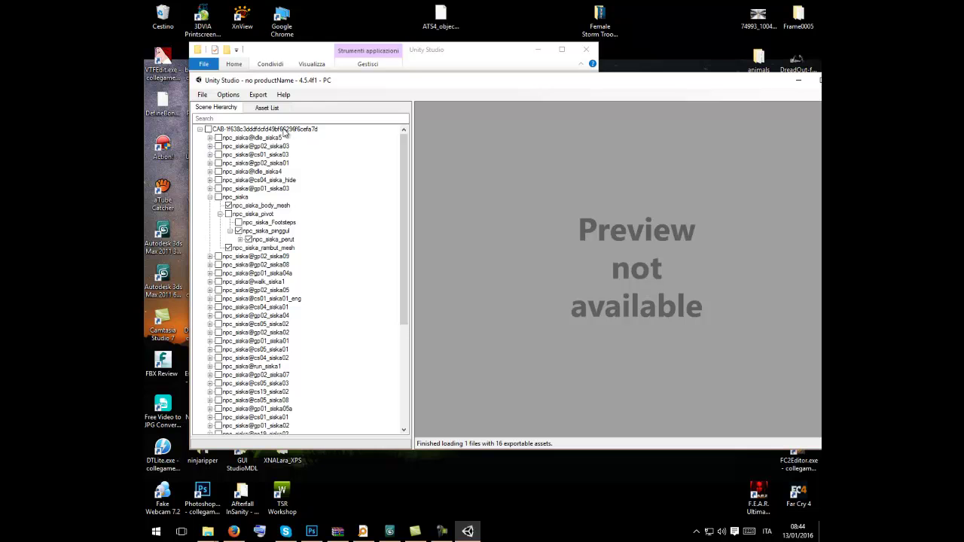
Export the selected 3D objects, trimming the timestamp so the file is named siska.fbx.
{"action": "left_click", "coordinate": [259, 94]}
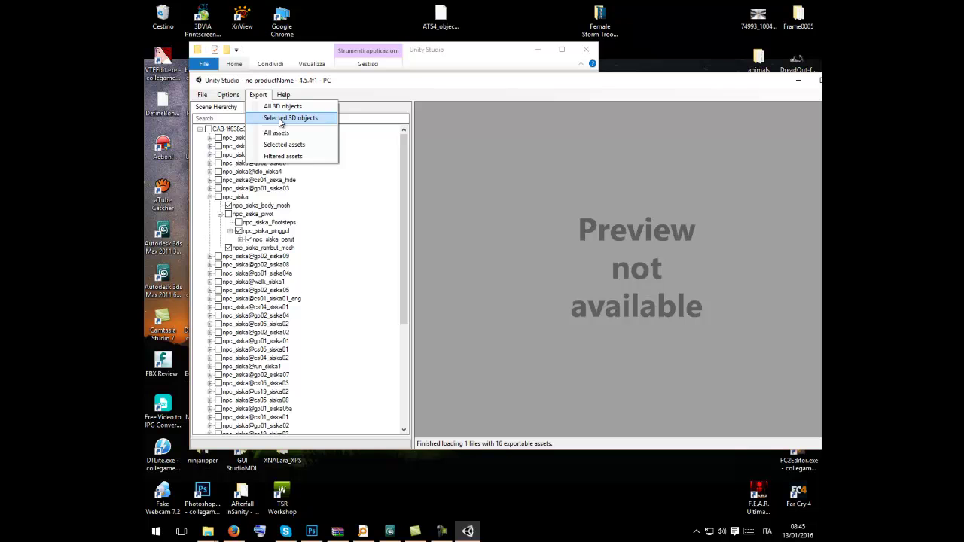
{"action": "left_click", "coordinate": [280, 118]}
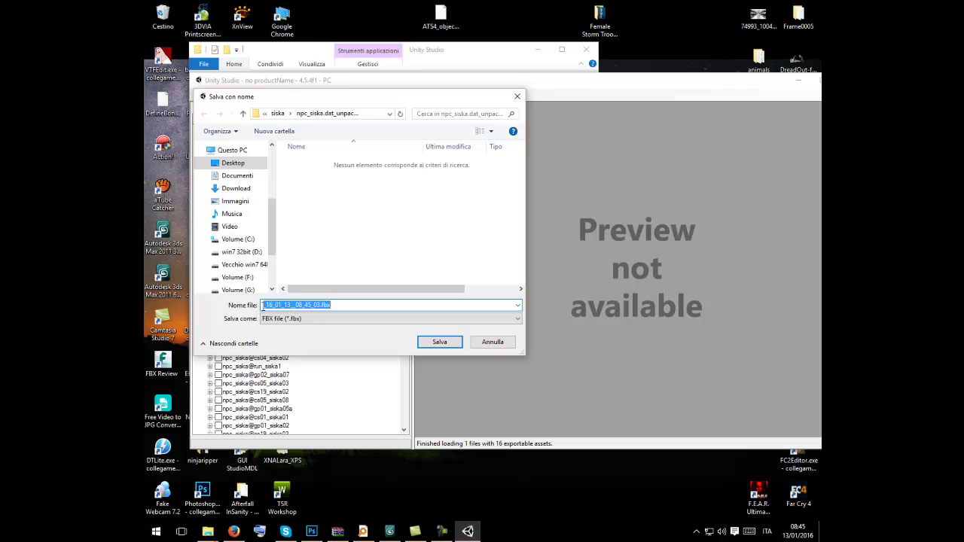
{"action": "left_click_drag", "start_coordinate": [263, 304], "coordinate": [325, 302]}
{"action": "key", "text": "BackSpace"}
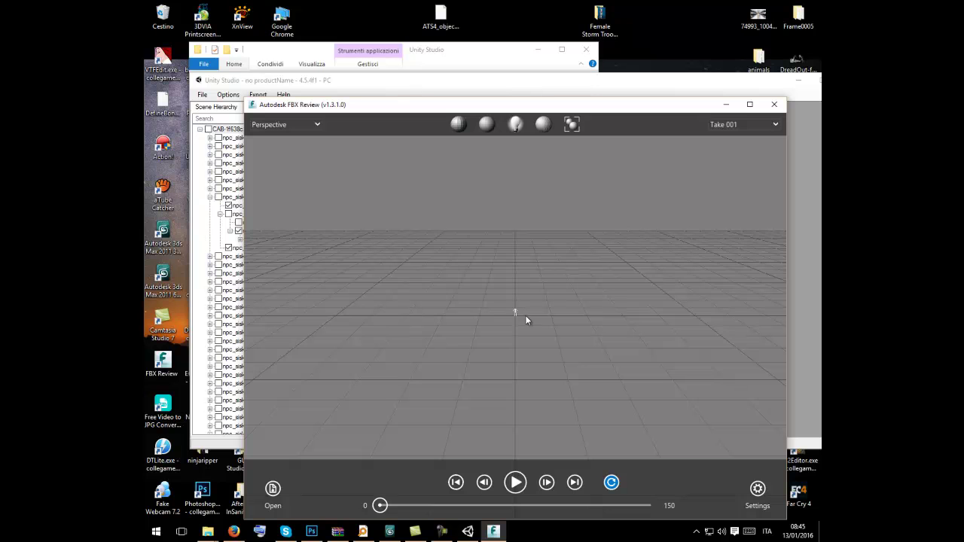
Close FBX Review, minimize Unity Studio and close the Unity Studio folder window.
{"action": "left_click", "coordinate": [778, 110]}
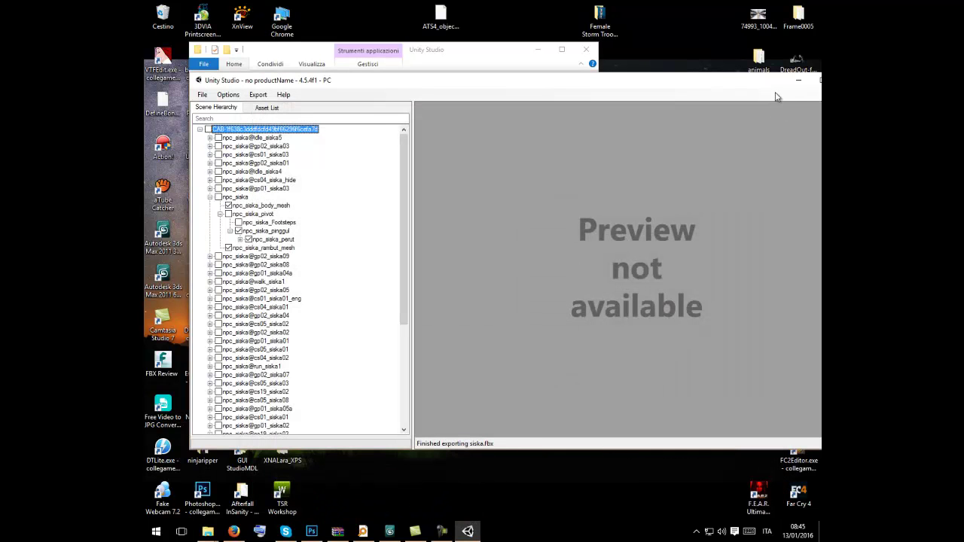
{"action": "left_click", "coordinate": [799, 81]}
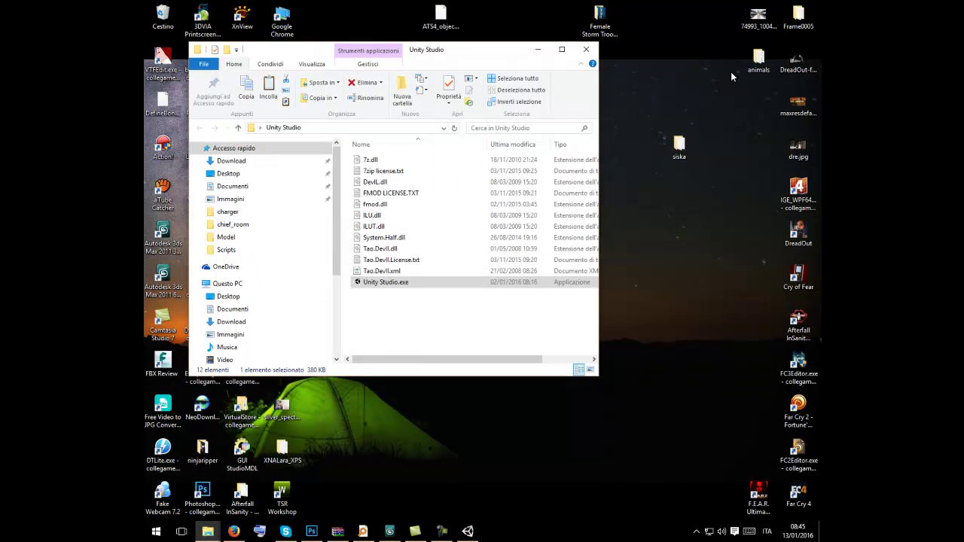
{"action": "left_click", "coordinate": [582, 50]}
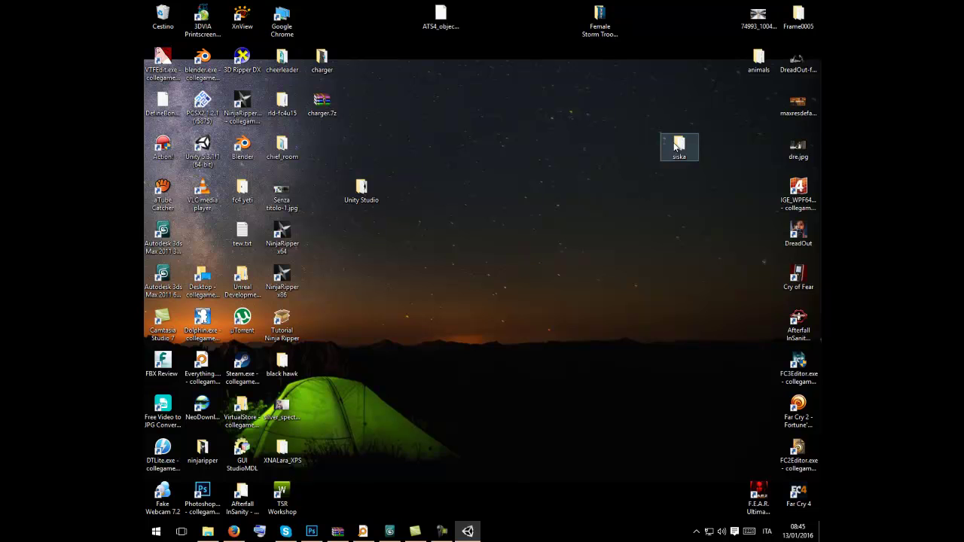
Browse siska > npc_siska.dat_unpacked > Texture2D and open npc_siska_wajah_a #00020.dds in XnView.
{"action": "double_click", "coordinate": [677, 145]}
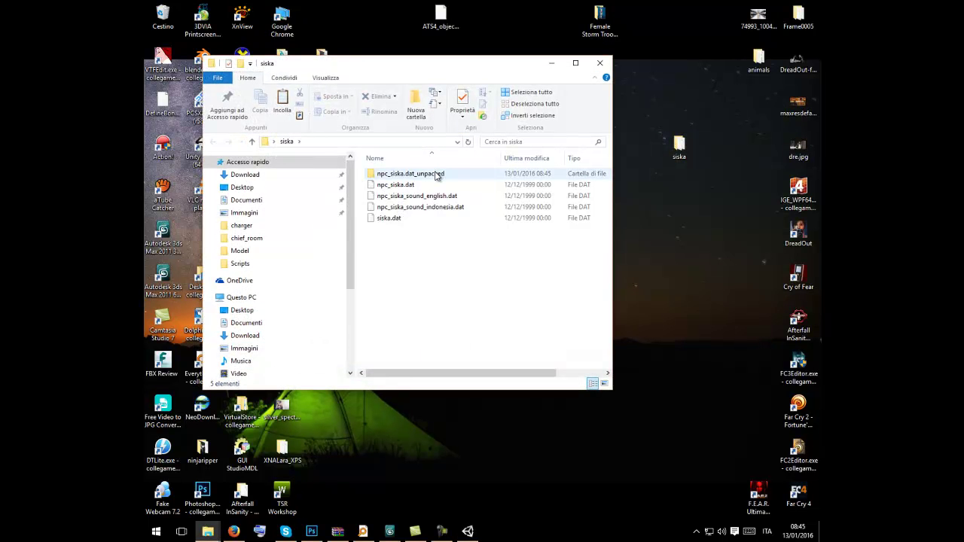
{"action": "double_click", "coordinate": [435, 175]}
{"action": "double_click", "coordinate": [419, 179]}
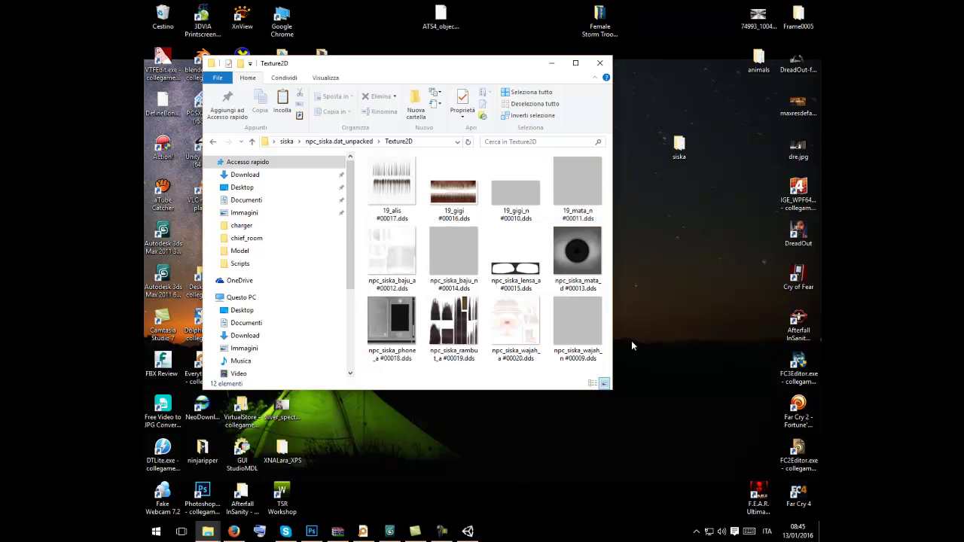
{"action": "double_click", "coordinate": [511, 323]}
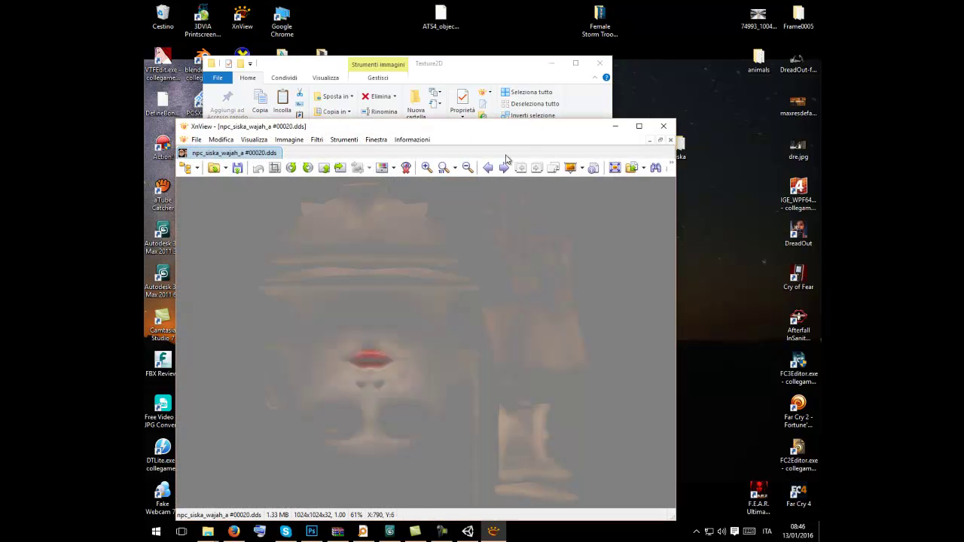
Convert the npc_siska_wajah_a face texture to 24 bits and save it on moving to the next image.
{"action": "left_click_drag", "start_coordinate": [530, 131], "coordinate": [571, 94]}
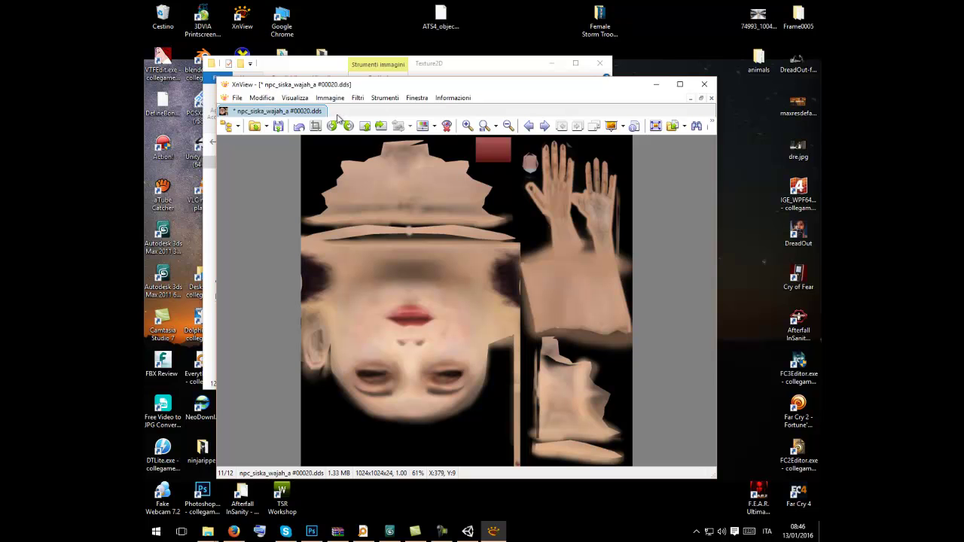
{"action": "left_click", "coordinate": [545, 126]}
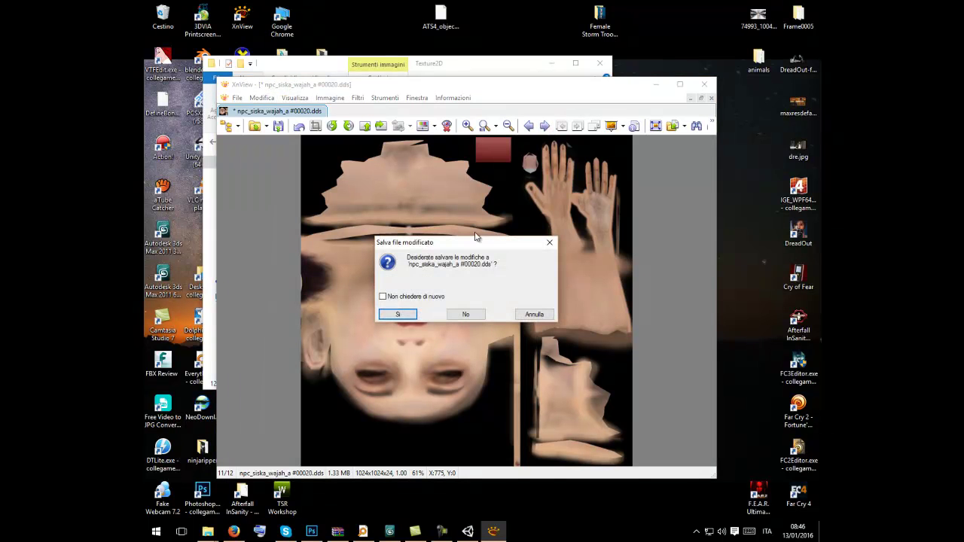
{"action": "left_click", "coordinate": [400, 315]}
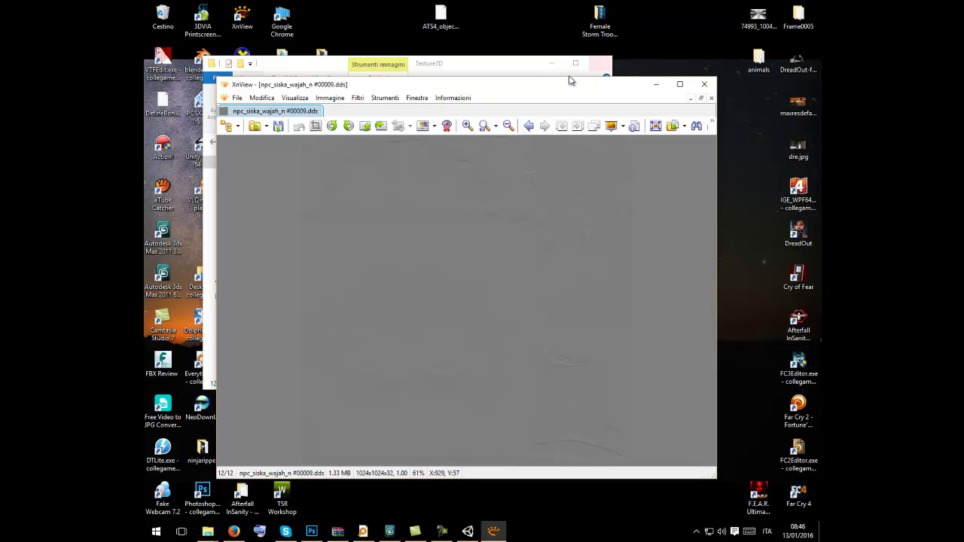
Go back to npc_siska_baju_a and save it as 24-bit without its alpha channel.
{"action": "left_click", "coordinate": [529, 127]}
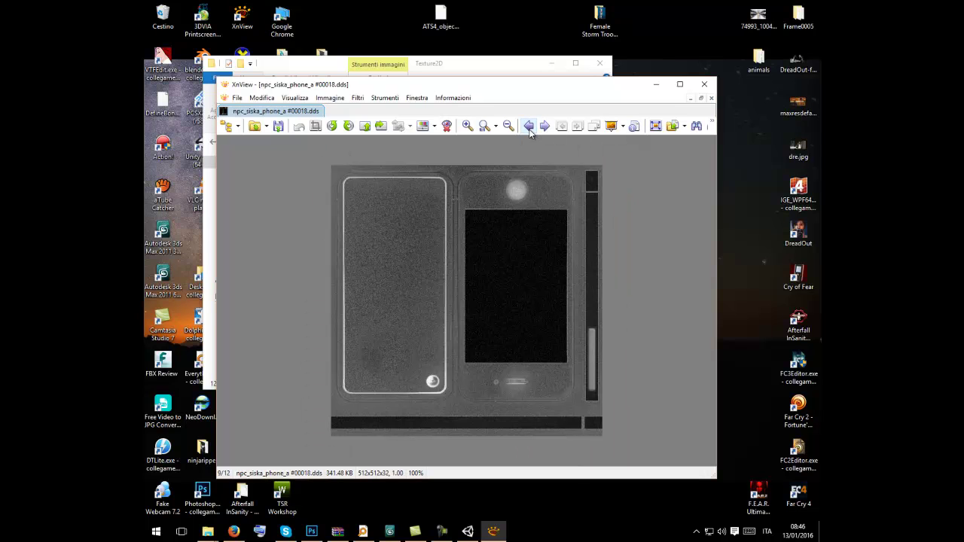
{"action": "left_click", "coordinate": [530, 128]}
{"action": "left_click", "coordinate": [529, 128]}
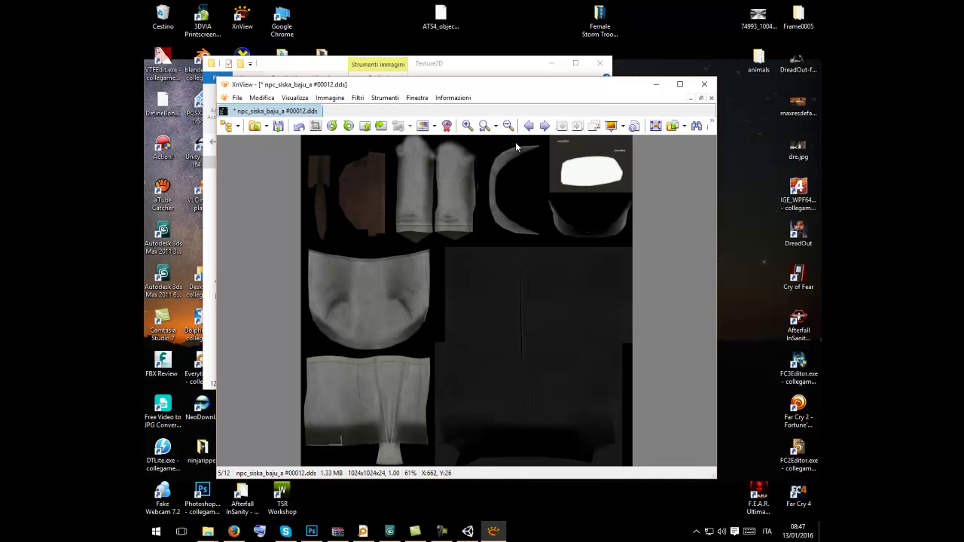
{"action": "left_click", "coordinate": [529, 125]}
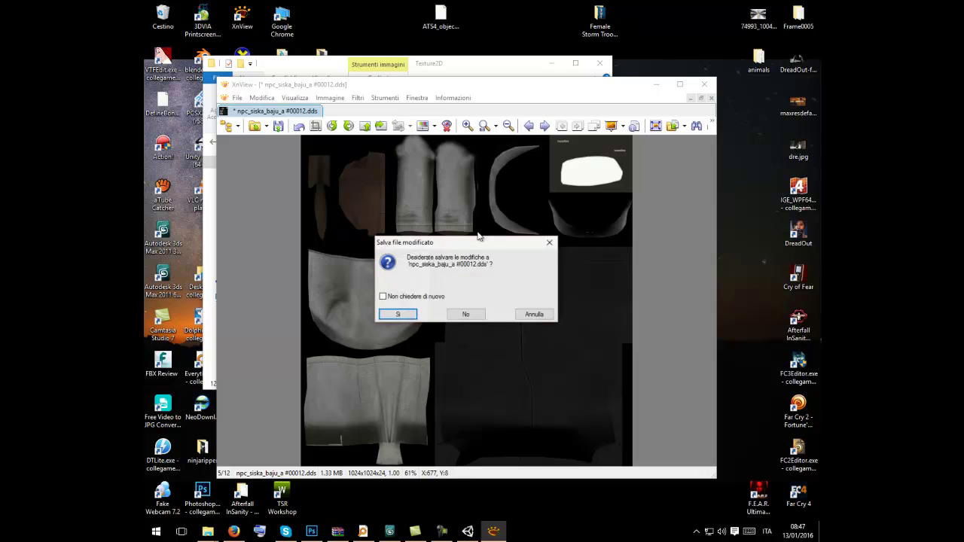
{"action": "left_click", "coordinate": [400, 315]}
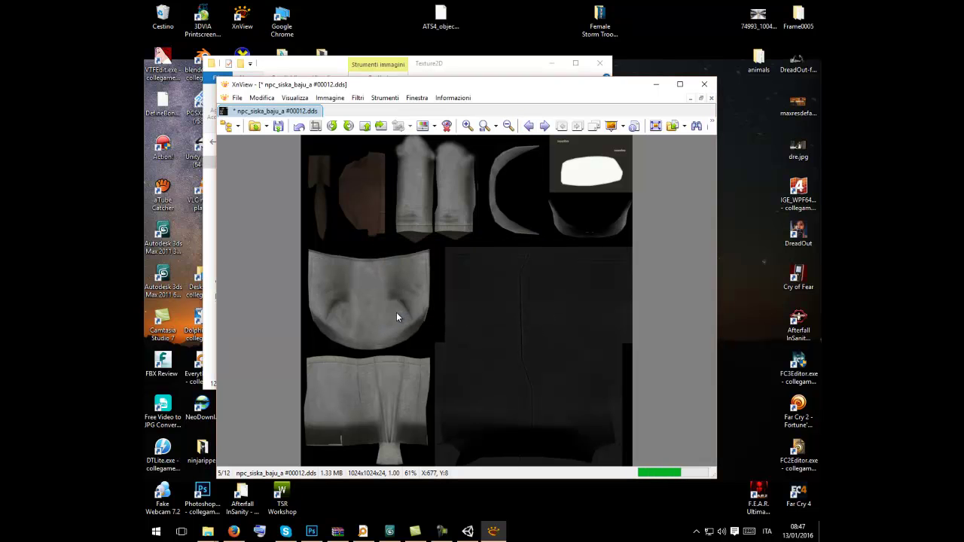
Step back through the 19_gigi_n, 19_gigi and 19_alis textures, then close XnView.
{"action": "left_click", "coordinate": [533, 127]}
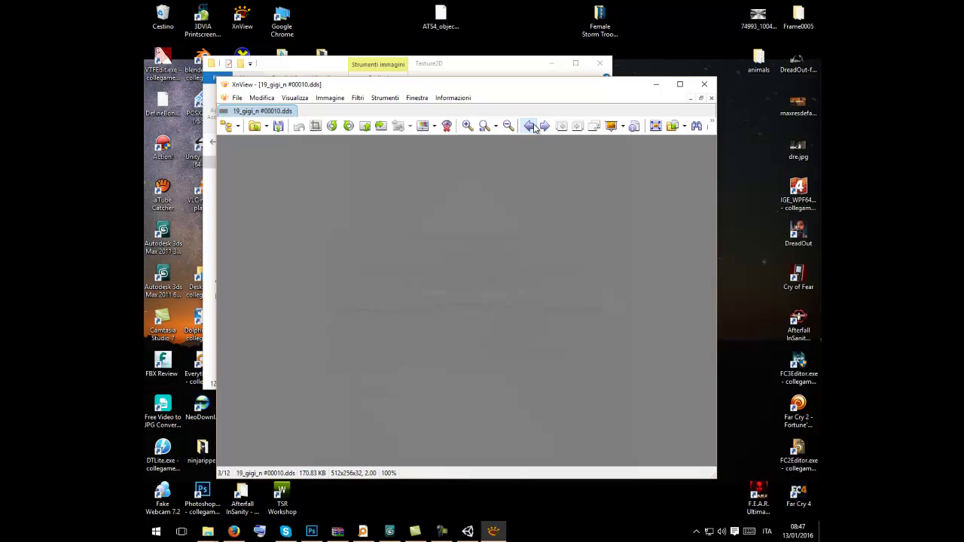
{"action": "left_click", "coordinate": [533, 126]}
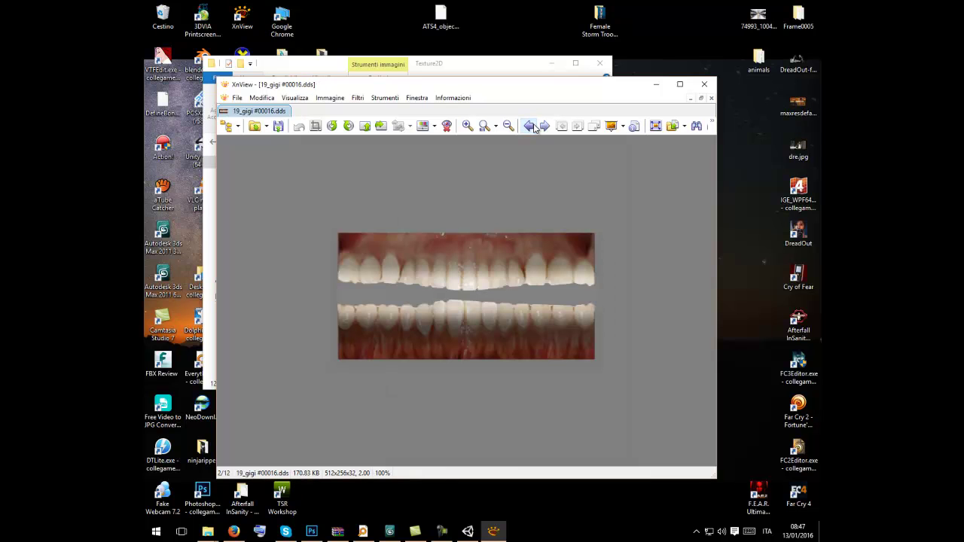
{"action": "left_click", "coordinate": [532, 127]}
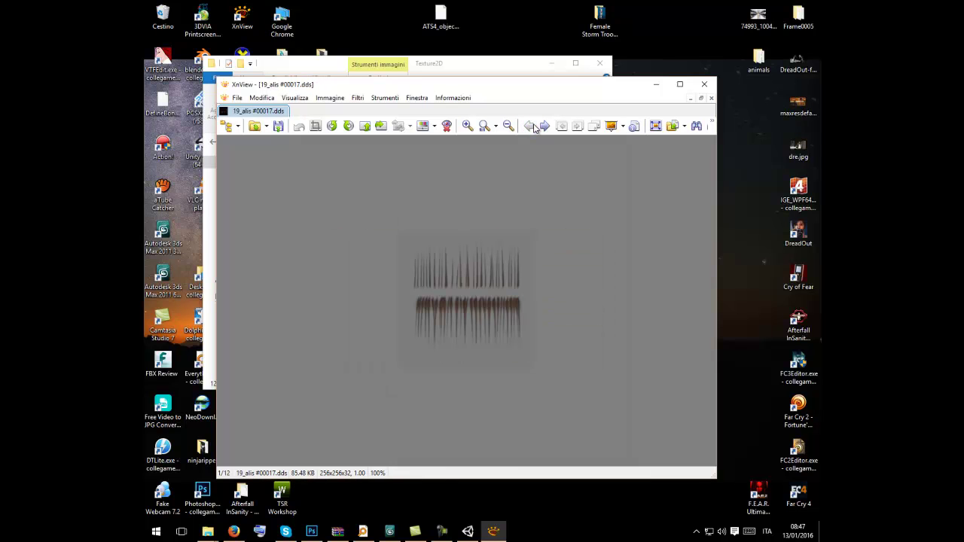
{"action": "left_click", "coordinate": [704, 83]}
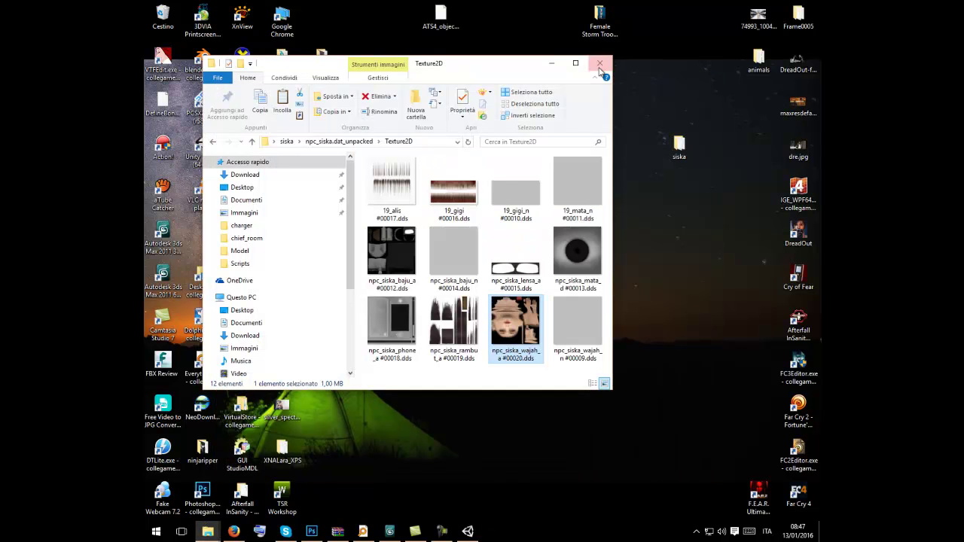
In 3ds Max, import siska.fbx from the siska\npc_siska.dat_unpacked folder.
{"action": "left_click", "coordinate": [390, 532]}
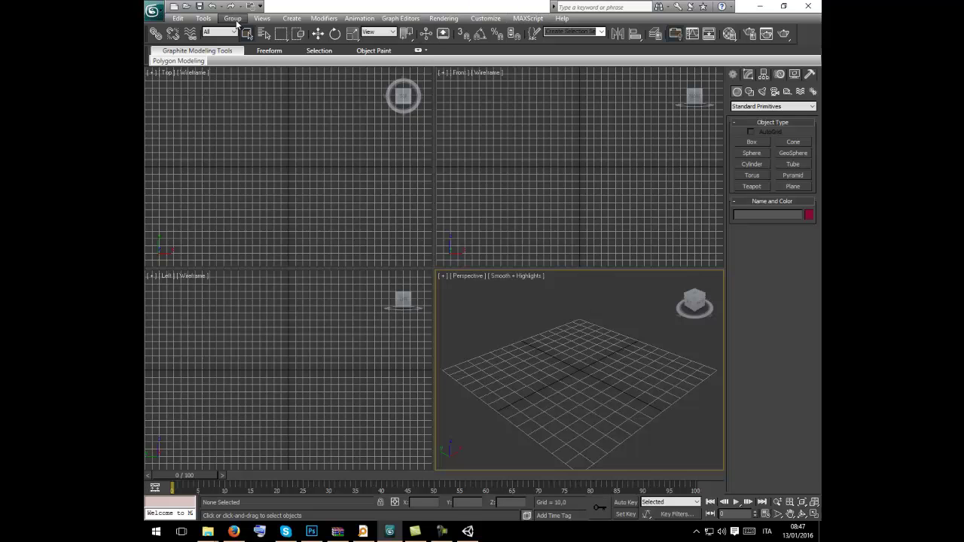
{"action": "left_click", "coordinate": [153, 10]}
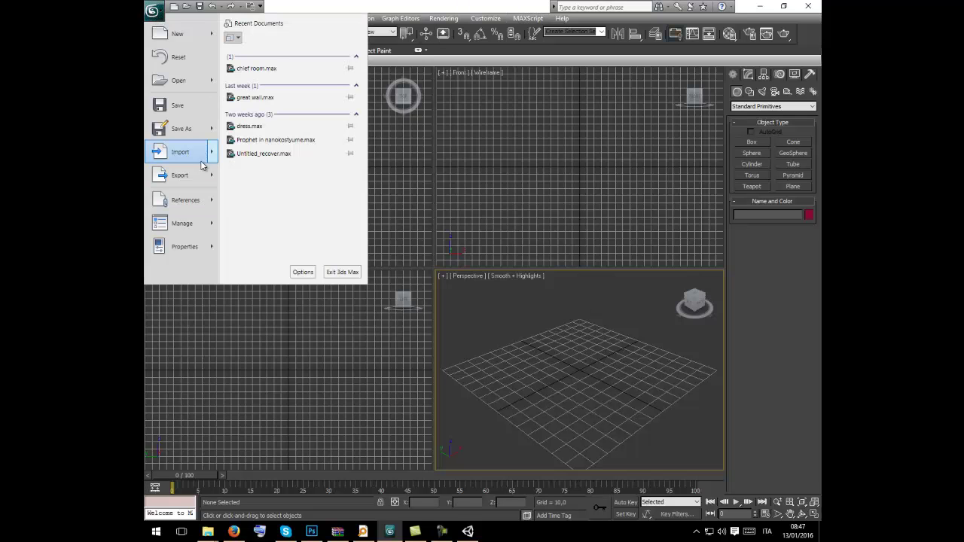
{"action": "left_click", "coordinate": [202, 156]}
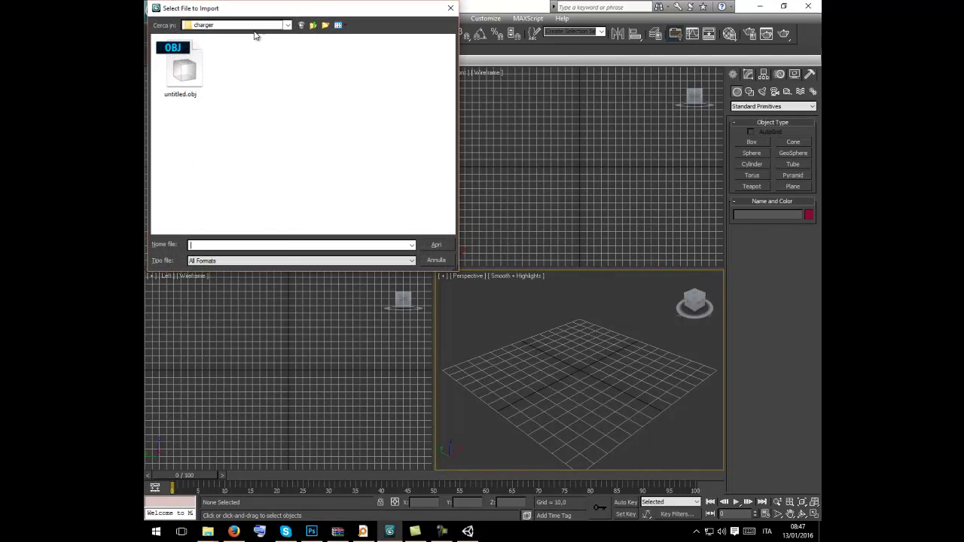
{"action": "left_click", "coordinate": [257, 28]}
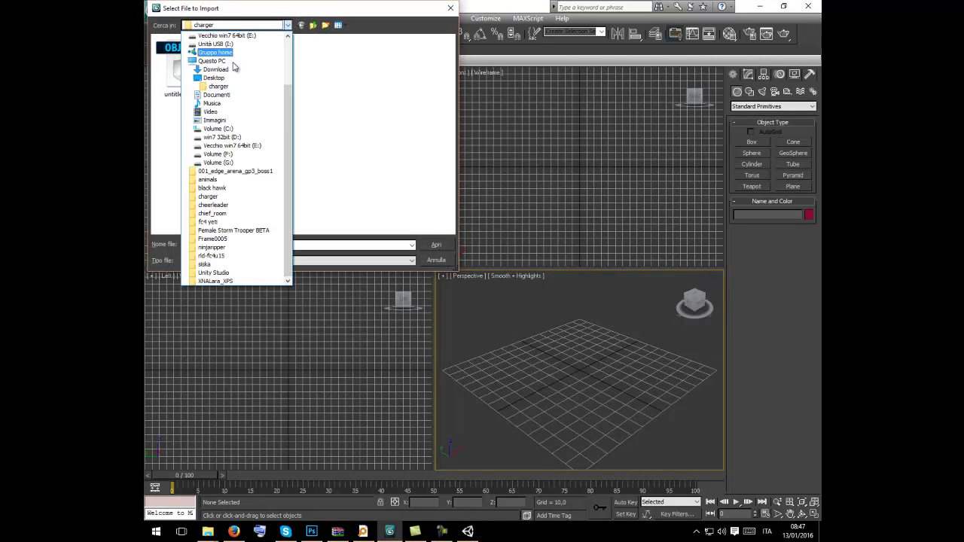
{"action": "left_click", "coordinate": [219, 265]}
{"action": "double_click", "coordinate": [206, 53]}
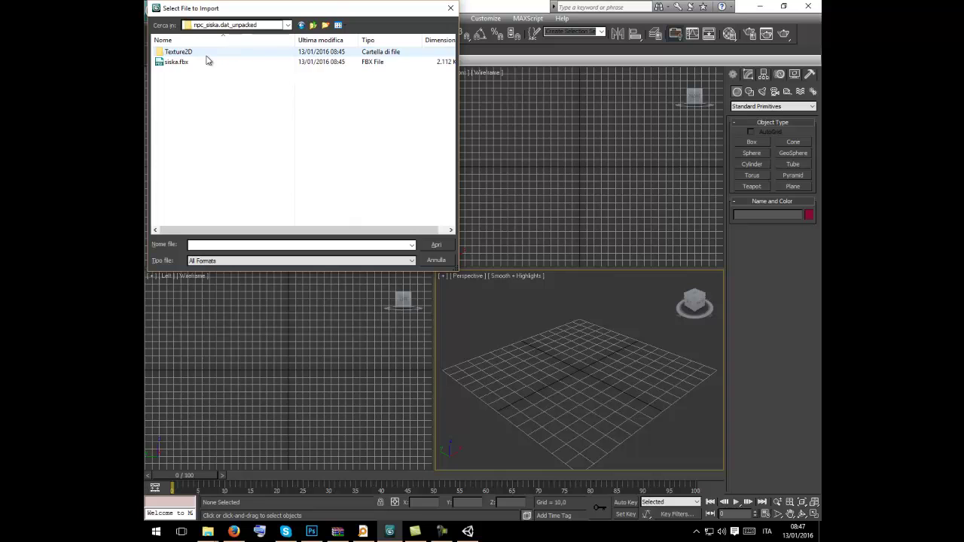
{"action": "left_click", "coordinate": [202, 63]}
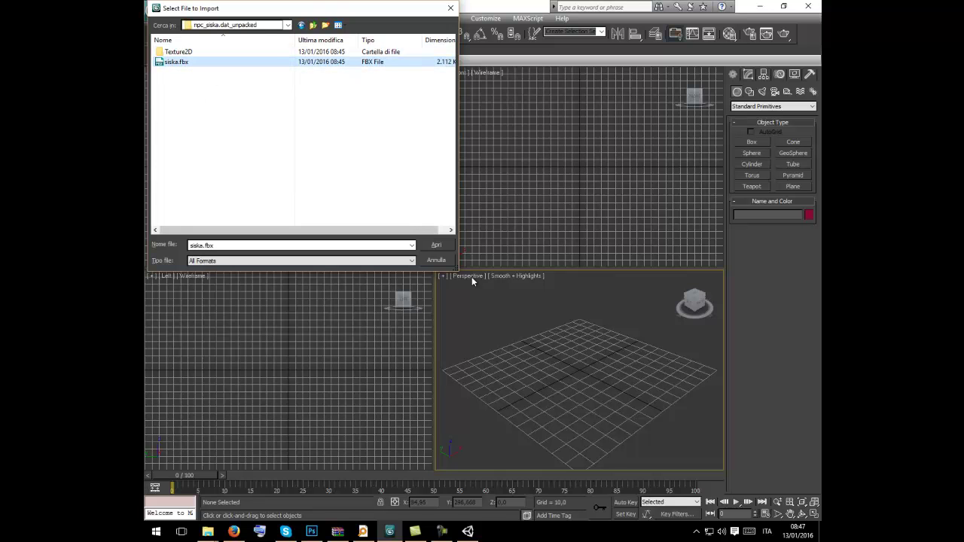
{"action": "left_click", "coordinate": [435, 247]}
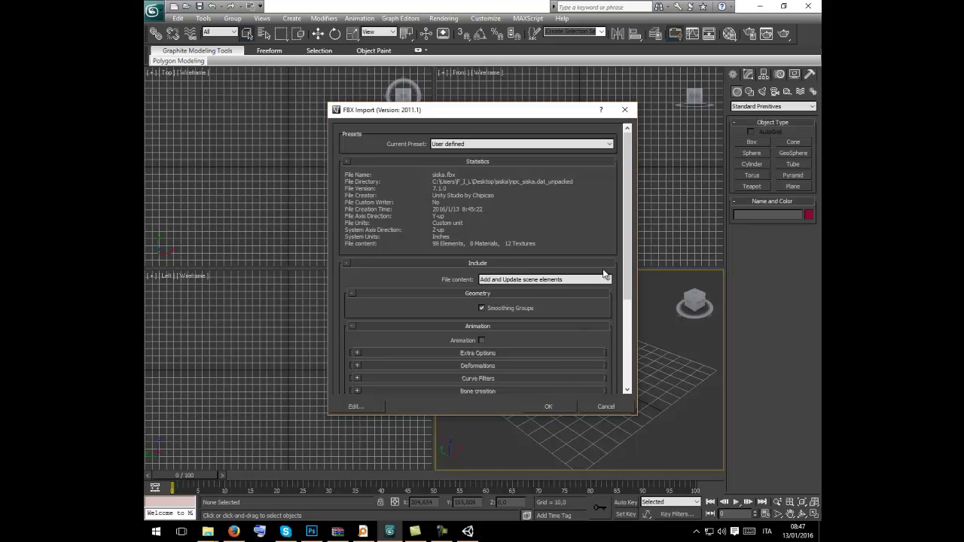
Review the FBX Import Include options and accept them to bring in the character.
{"action": "scroll", "coordinate": [610, 290], "scroll_direction": "down", "scroll_amount": 5}
{"action": "scroll", "coordinate": [610, 290], "scroll_direction": "up", "scroll_amount": 4}
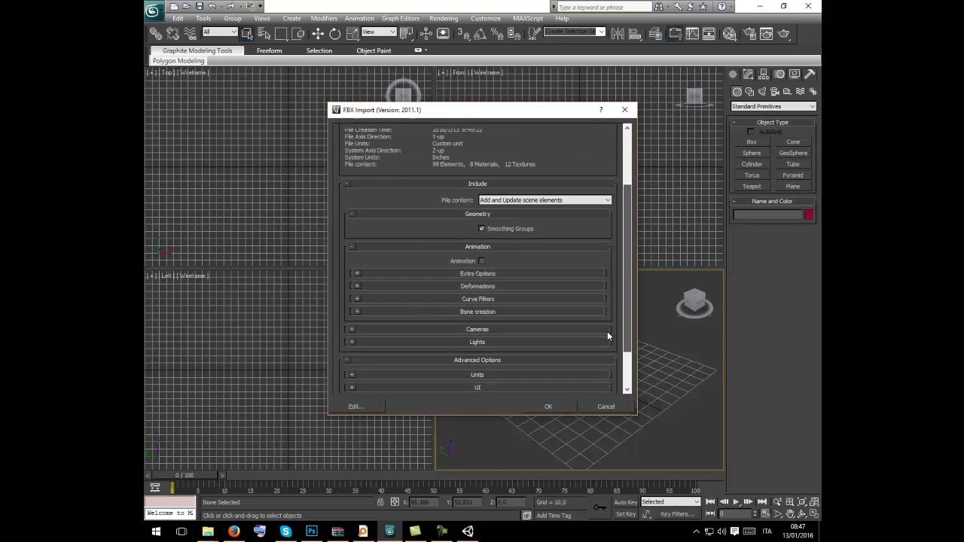
{"action": "scroll", "coordinate": [608, 337], "scroll_direction": "up", "scroll_amount": 1}
{"action": "left_click", "coordinate": [549, 406]}
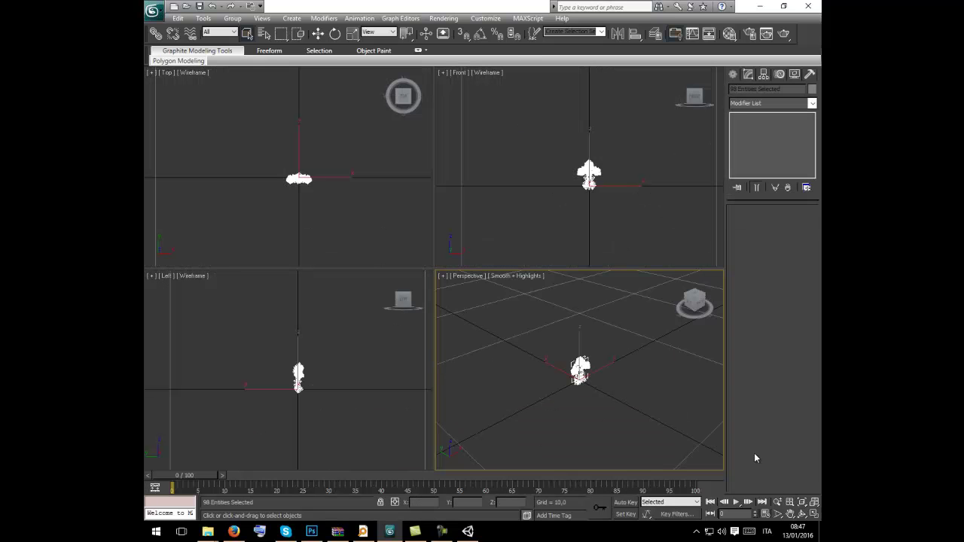
Uniformly scale the imported character up to about 775%.
{"action": "left_click", "coordinate": [352, 33]}
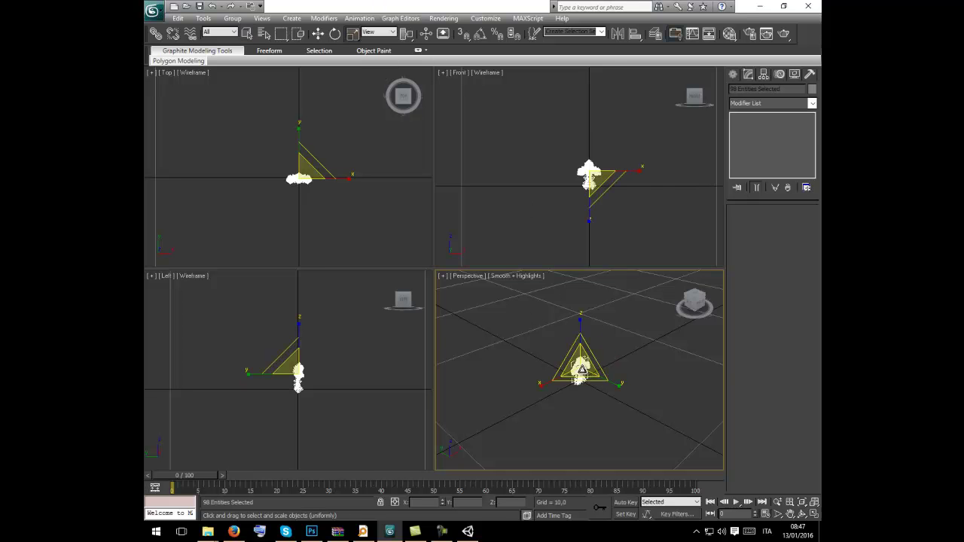
{"action": "left_click_drag", "start_coordinate": [581, 370], "coordinate": [583, 530]}
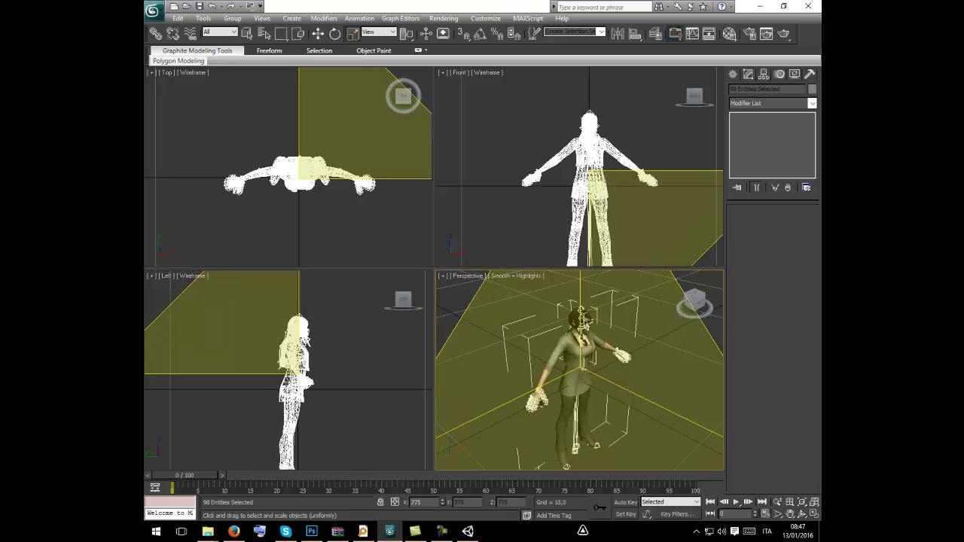
{"action": "left_click_drag", "start_coordinate": [567, 465], "coordinate": [580, 407]}
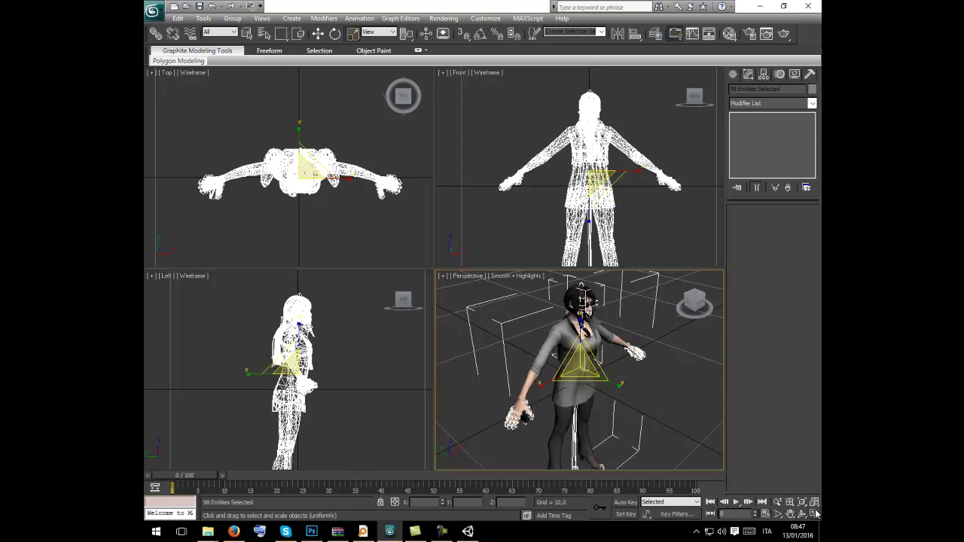
Maximize the Perspective view facing front and raise the character above the grid on Z.
{"action": "key", "text": "alt+w"}
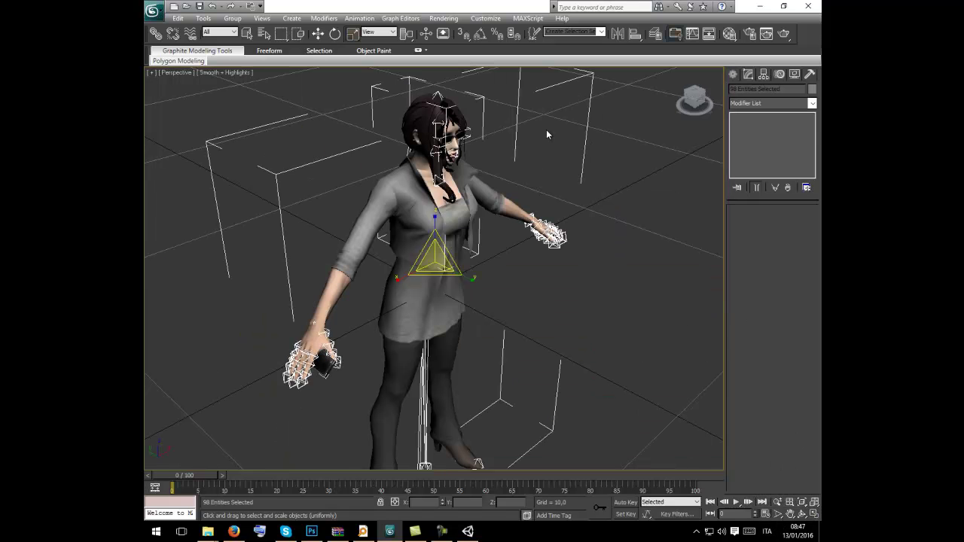
{"action": "left_click", "coordinate": [691, 103]}
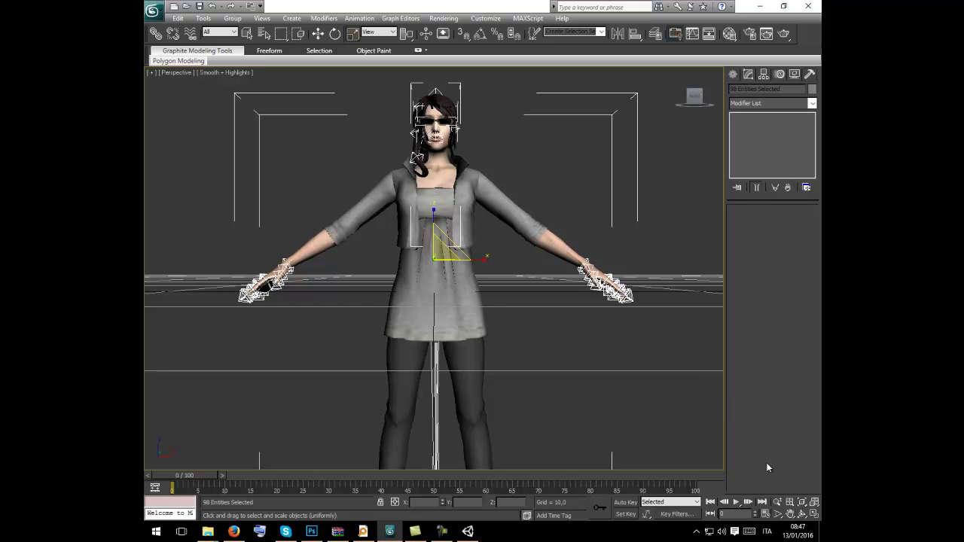
{"action": "left_click", "coordinate": [791, 514]}
{"action": "left_click_drag", "start_coordinate": [516, 337], "coordinate": [508, 450]}
{"action": "left_click", "coordinate": [318, 33]}
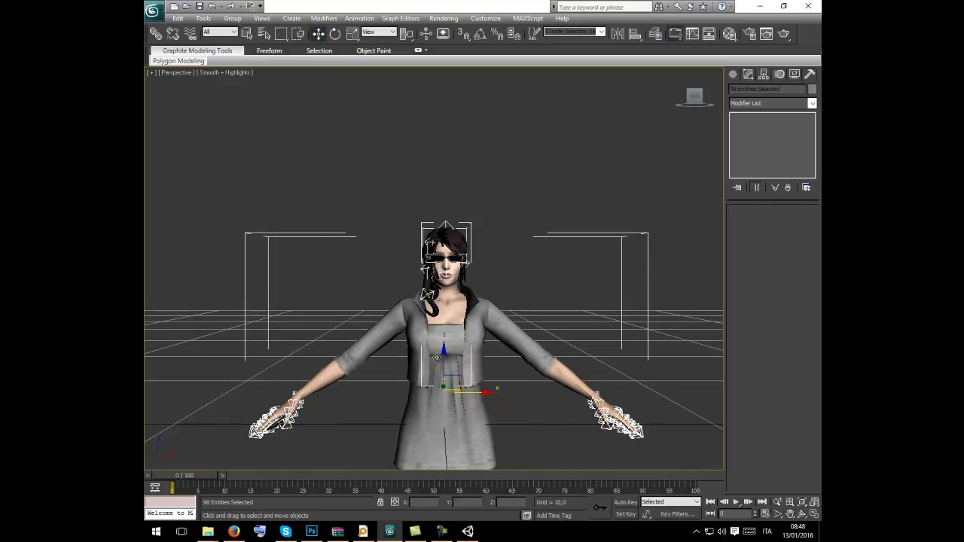
{"action": "left_click_drag", "start_coordinate": [443, 366], "coordinate": [563, 199]}
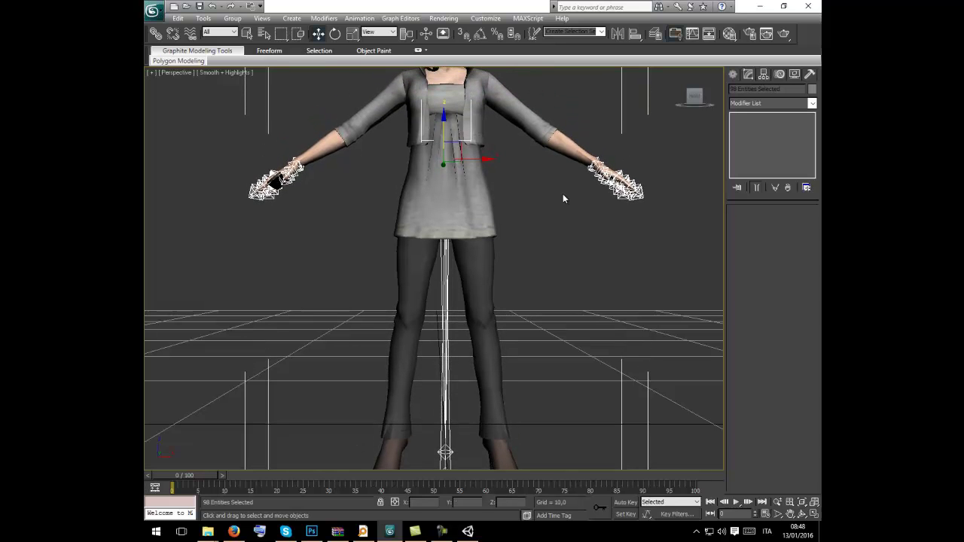
{"action": "left_click", "coordinate": [612, 206]}
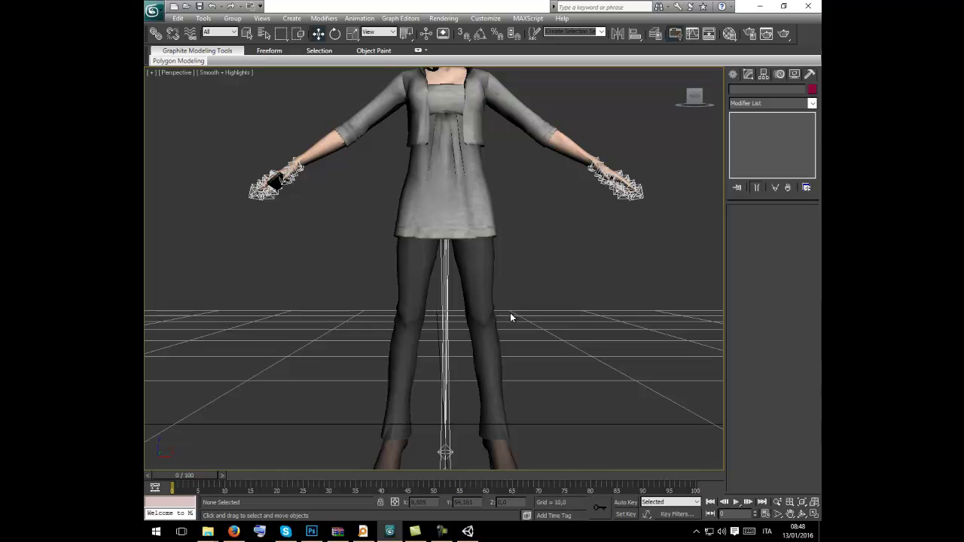
{"action": "middle_click_drag", "start_coordinate": [510, 319], "coordinate": [513, 458]}
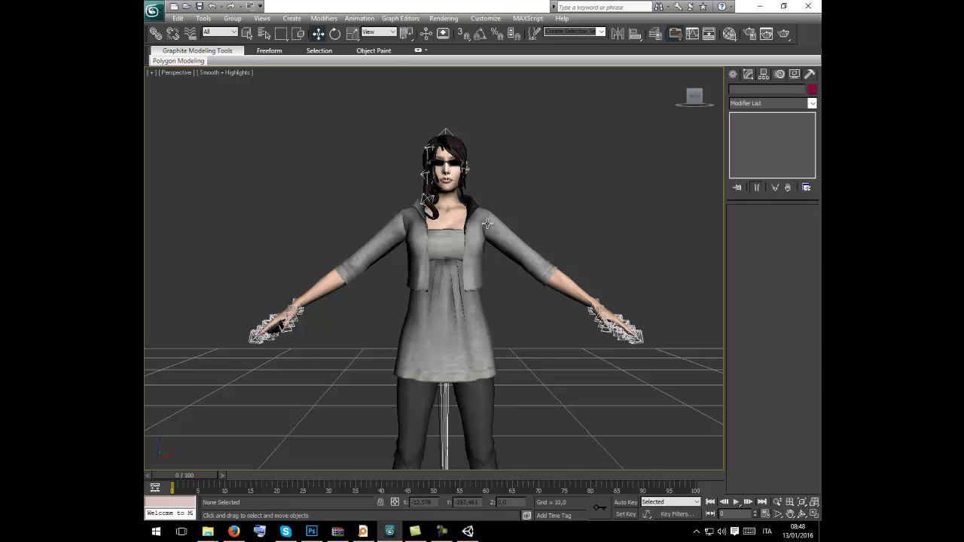
Filter selection to Helpers and test-rotate the npc_siska_bisep_kiri_twist helper on the arm.
{"action": "left_click", "coordinate": [225, 33]}
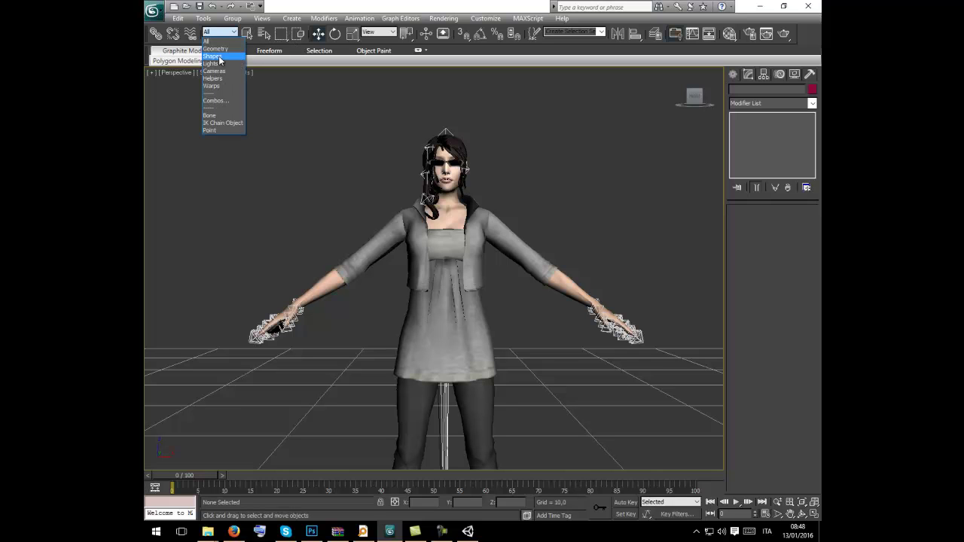
{"action": "left_click", "coordinate": [213, 78]}
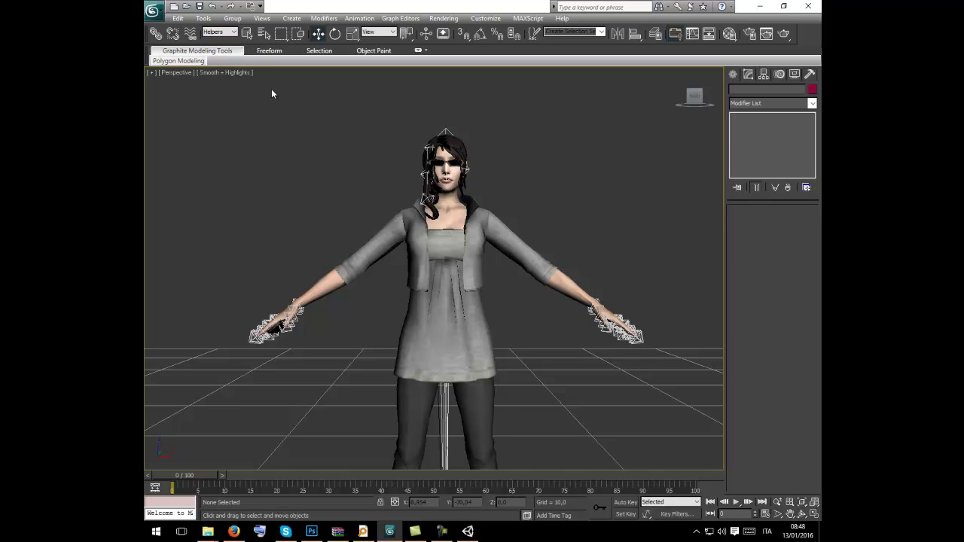
{"action": "left_click", "coordinate": [486, 220]}
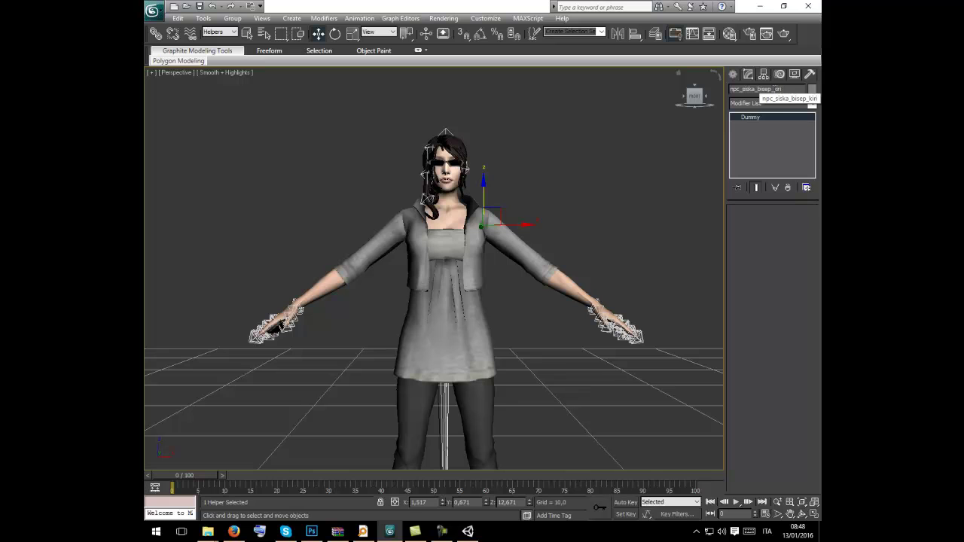
{"action": "left_click", "coordinate": [334, 34]}
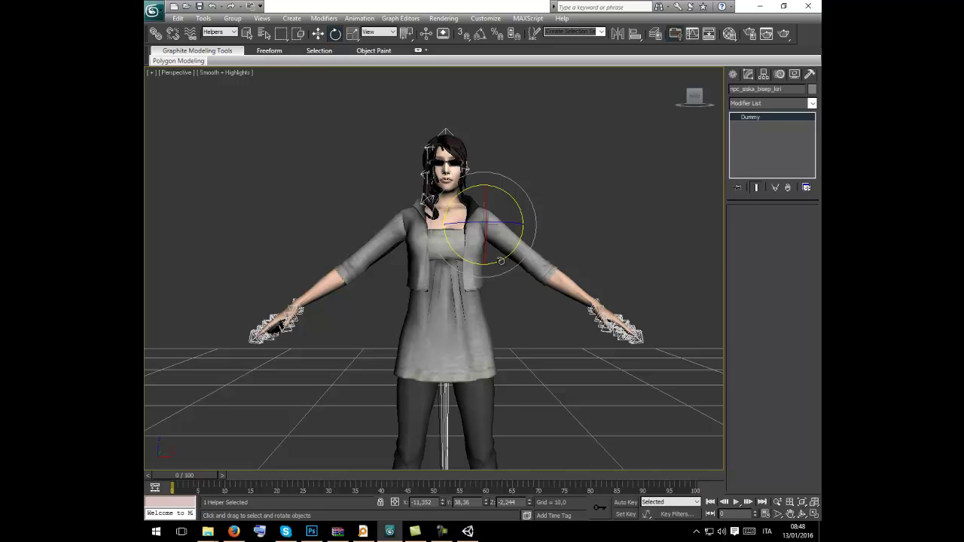
{"action": "left_click_drag", "start_coordinate": [501, 260], "coordinate": [511, 295]}
{"action": "left_click", "coordinate": [590, 165]}
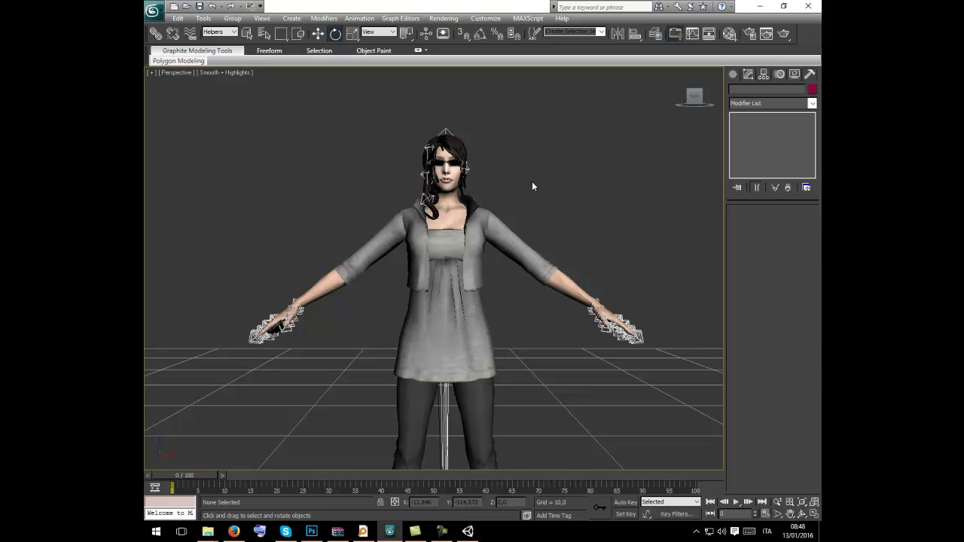
Select both overlapping upper-arm helpers and isolate them.
{"action": "left_click", "coordinate": [483, 219]}
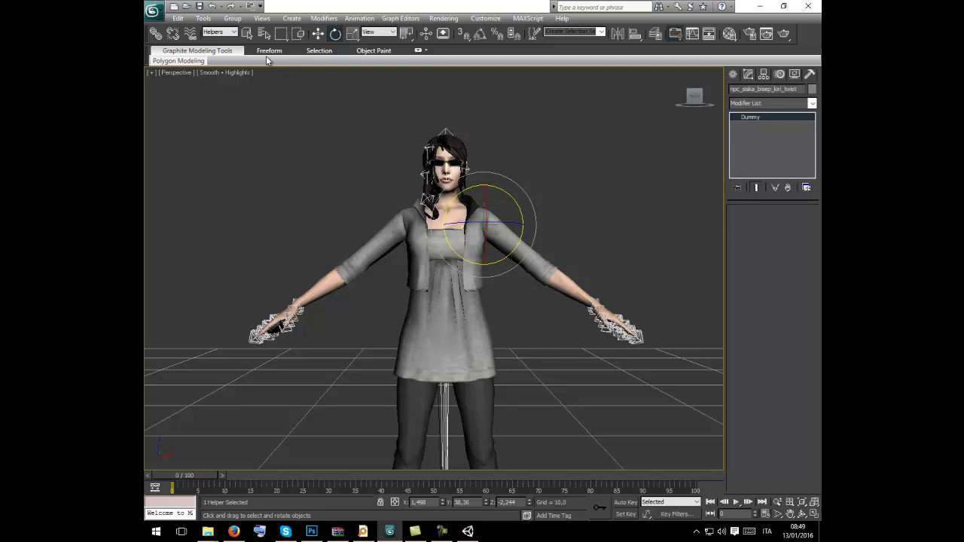
{"action": "left_click", "coordinate": [247, 33]}
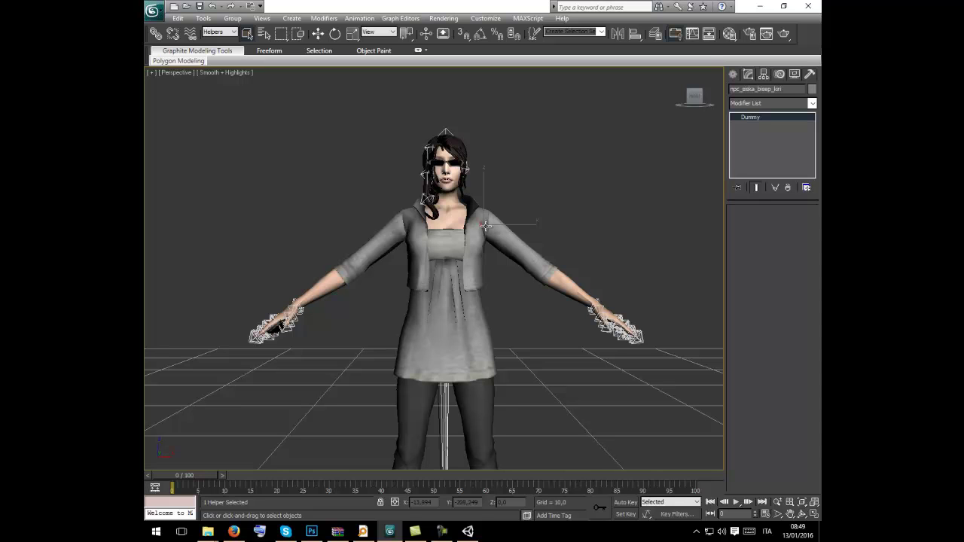
{"action": "left_click", "coordinate": [486, 225], "text": "ctrl"}
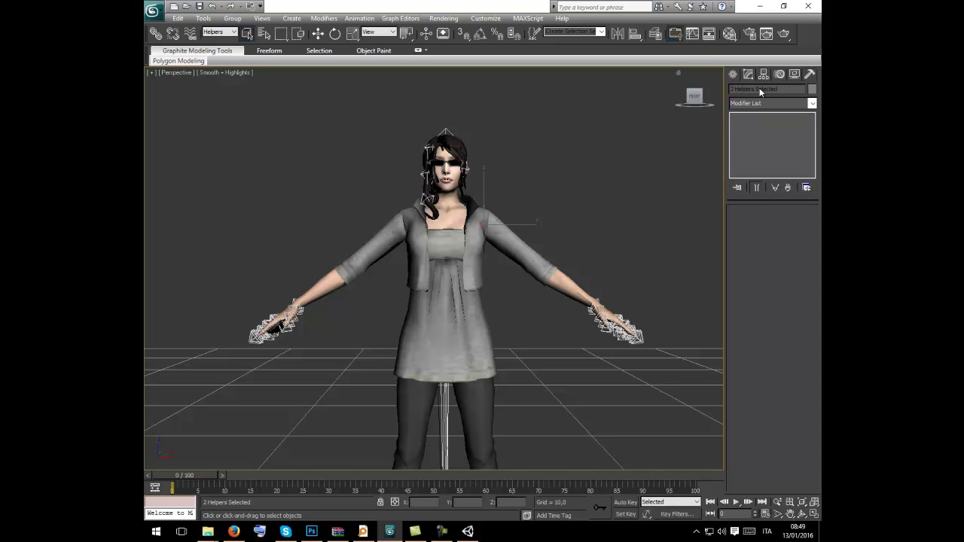
{"action": "right_click", "coordinate": [494, 224]}
{"action": "left_click", "coordinate": [517, 136]}
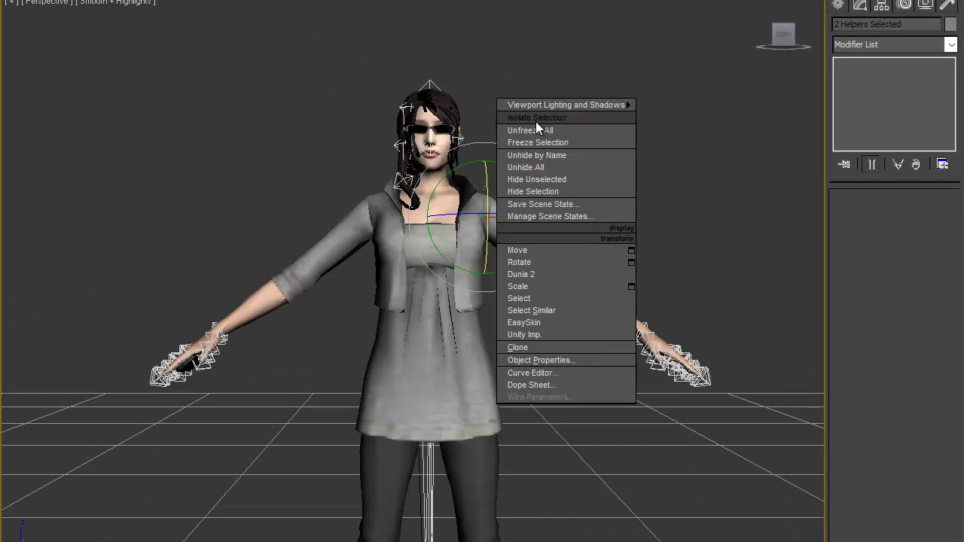
{"action": "left_click", "coordinate": [531, 131]}
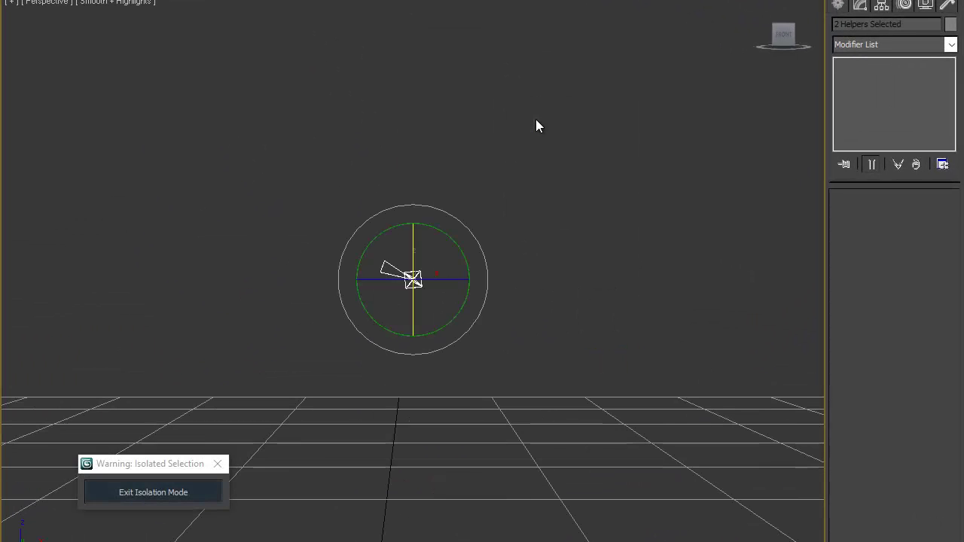
Pick each isolated helper, identifying npc_siska_bisep_kiri and the one named unused, ready to move.
{"action": "left_click", "coordinate": [500, 236]}
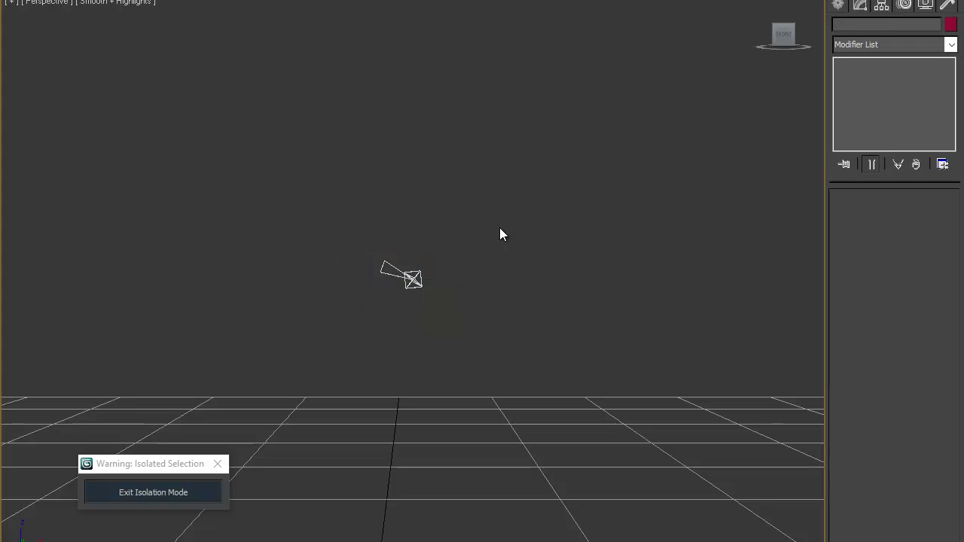
{"action": "left_click", "coordinate": [416, 280]}
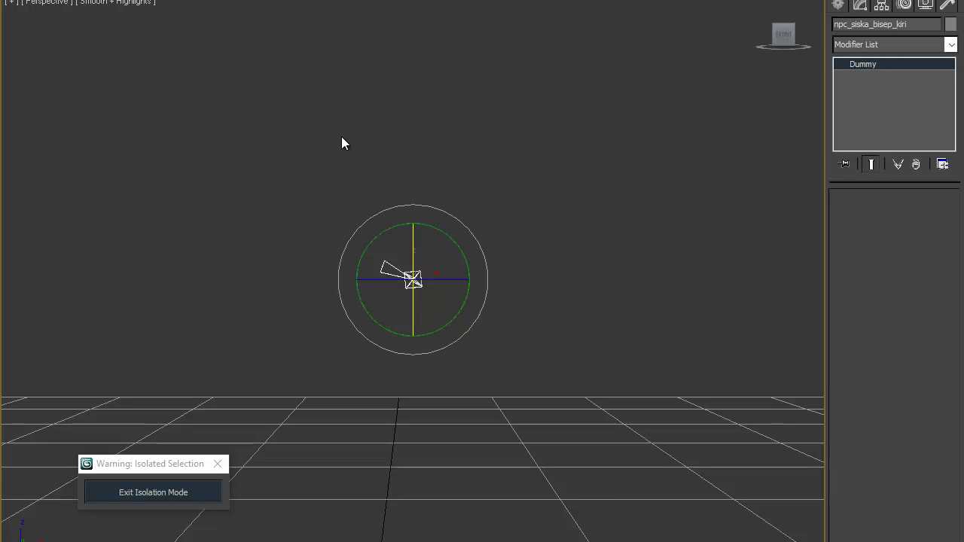
{"action": "left_click", "coordinate": [413, 279]}
{"action": "key", "text": "w"}
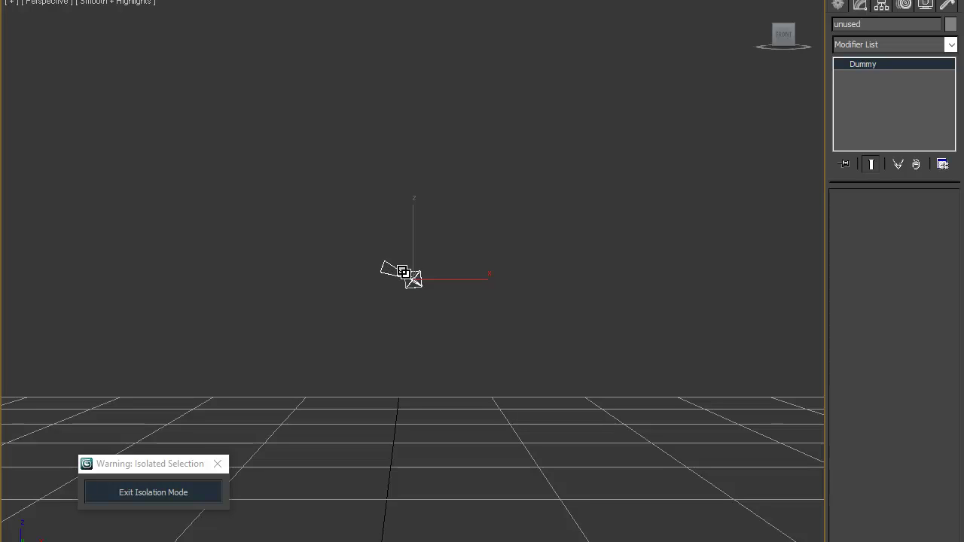
Exit isolation and rotate npc_siska_bisep_kiri about 48 degrees upward to test the arm.
{"action": "left_click", "coordinate": [180, 491]}
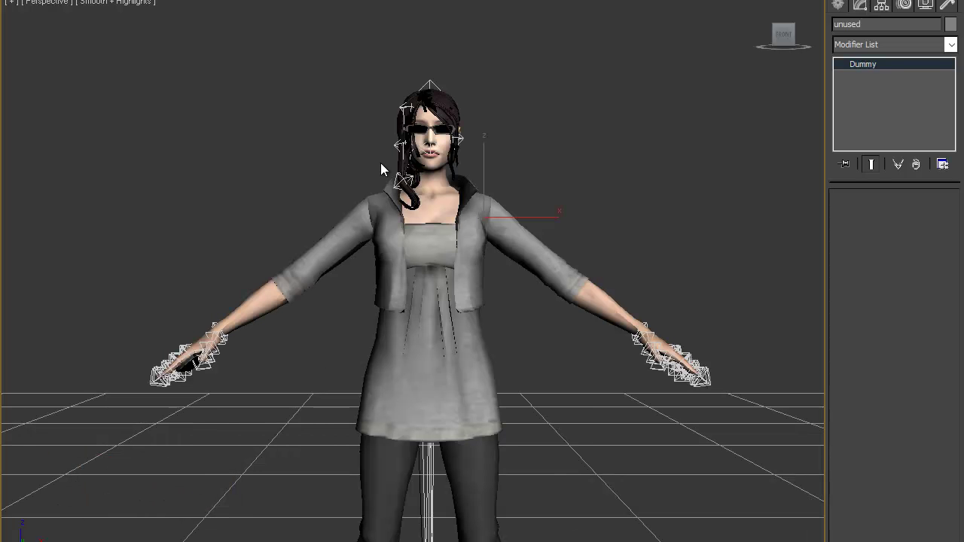
{"action": "left_click", "coordinate": [586, 75]}
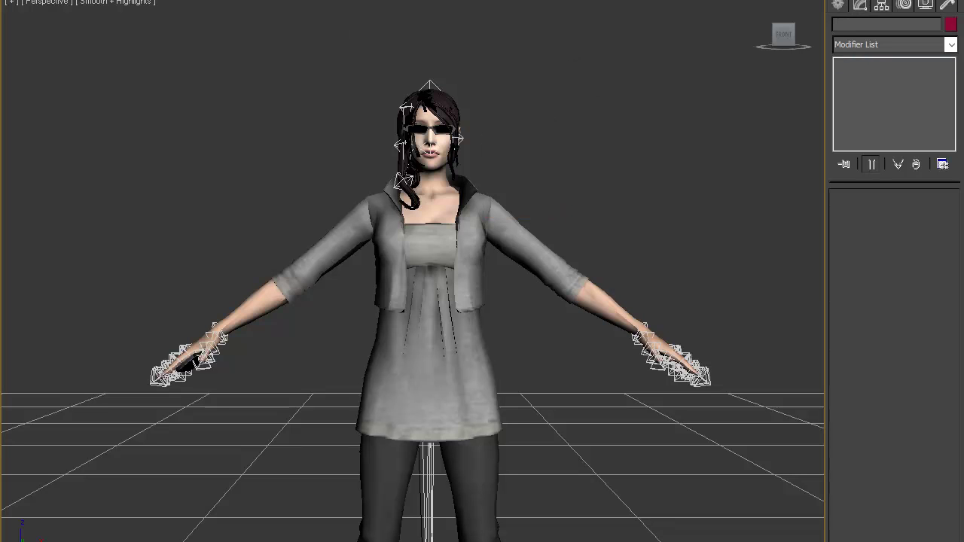
{"action": "left_click", "coordinate": [492, 215]}
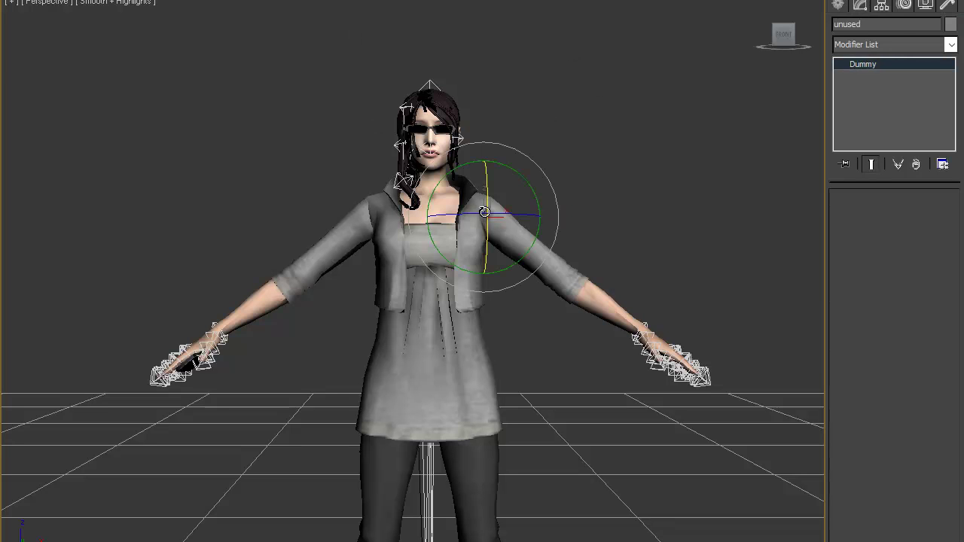
{"action": "left_click_drag", "start_coordinate": [522, 262], "coordinate": [544, 320]}
{"action": "left_click", "coordinate": [632, 197]}
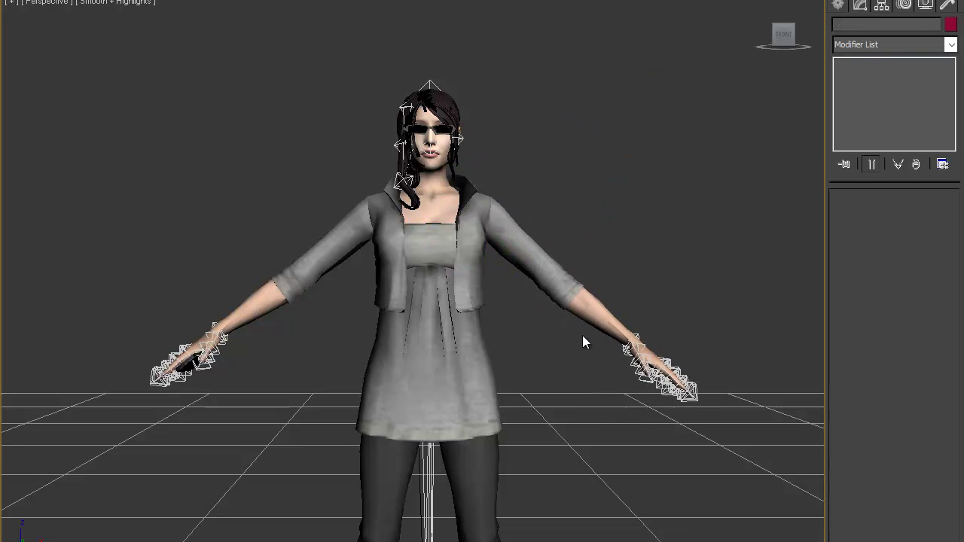
Test-rotate npc_siska_trisep_kiri, undo it, then select npc_siska_trisep_kiri_twist with Select Object.
{"action": "left_click", "coordinate": [571, 293]}
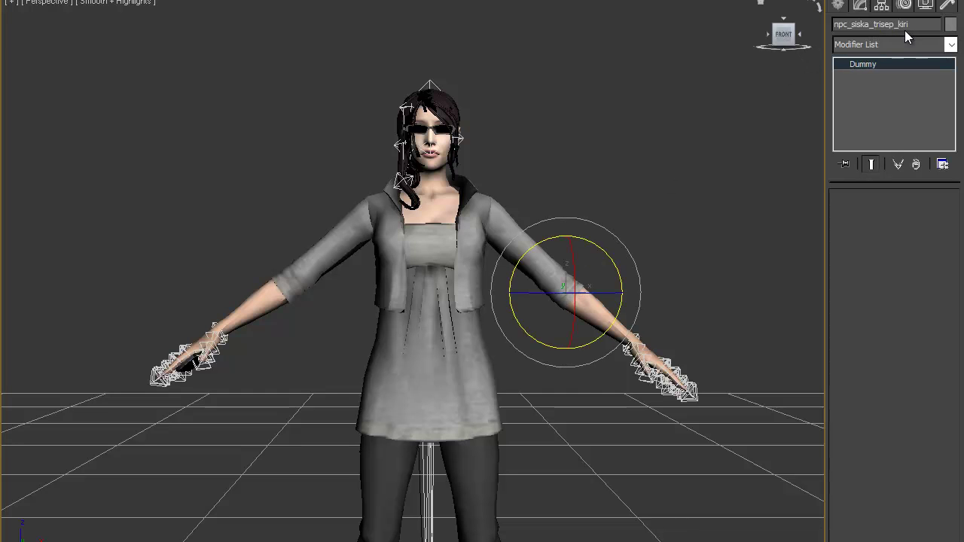
{"action": "mouse_move", "coordinate": [613, 289]}
{"action": "left_mouse_down"}
{"action": "mouse_move", "coordinate": [445, 294]}
{"action": "mouse_move", "coordinate": [595, 293]}
{"action": "left_mouse_up"}
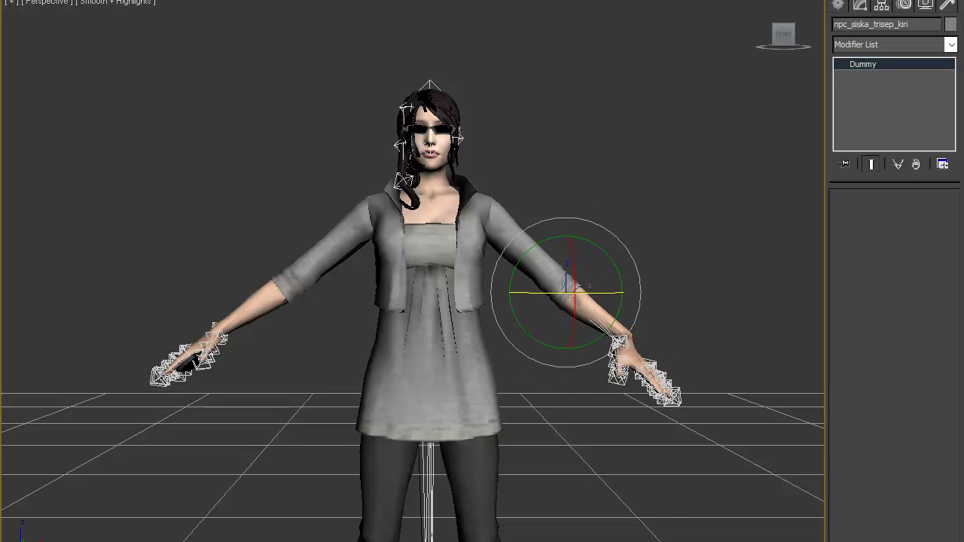
{"action": "key", "text": "ctrl+z"}
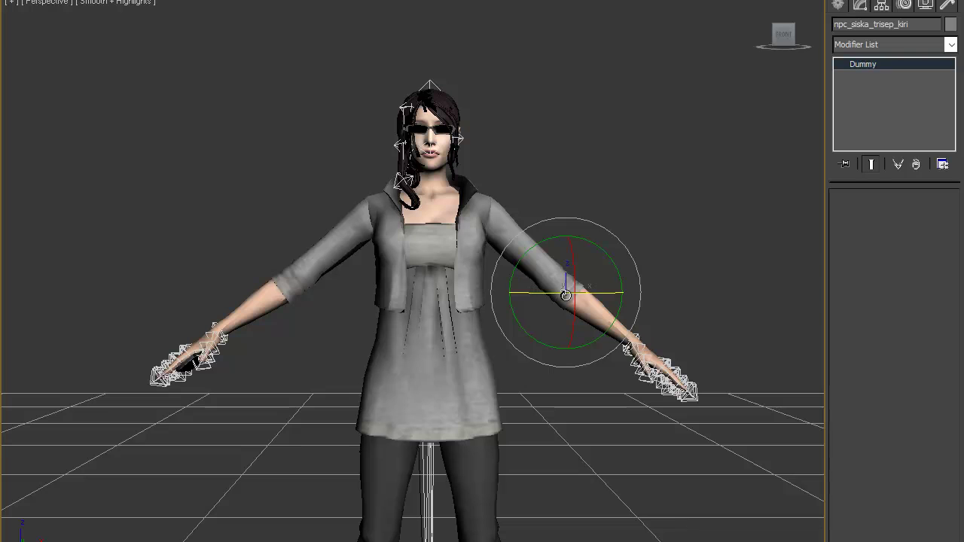
{"action": "key", "text": "Page_Down"}
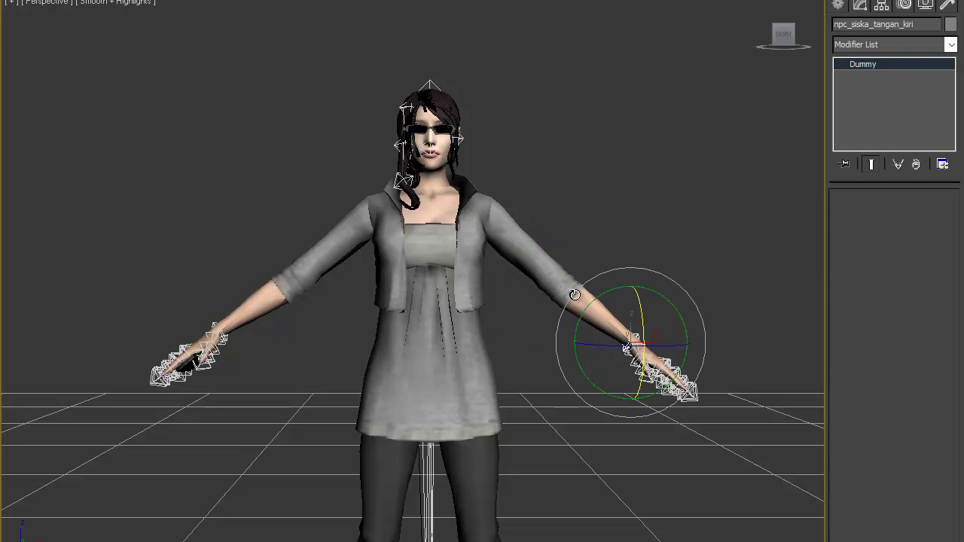
{"action": "left_click", "coordinate": [575, 295]}
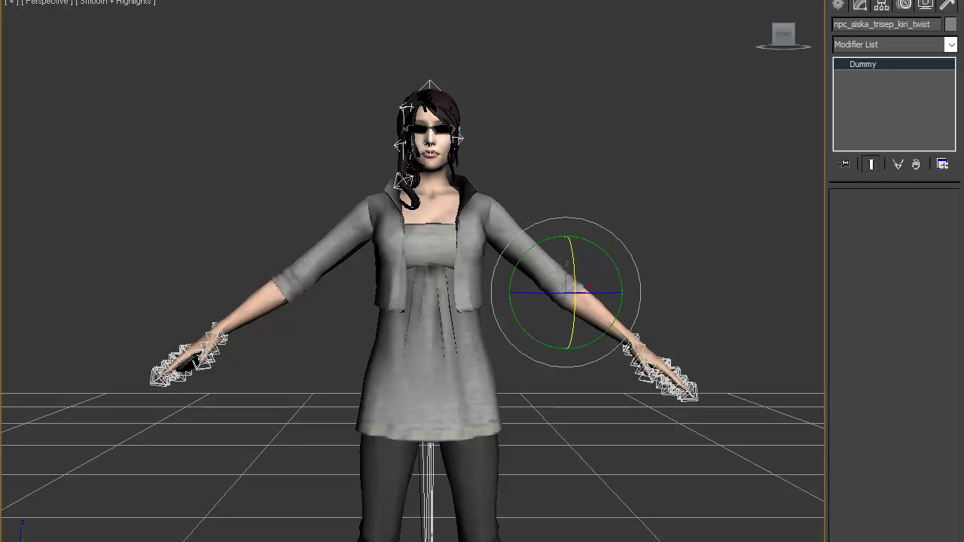
{"action": "key", "text": "q"}
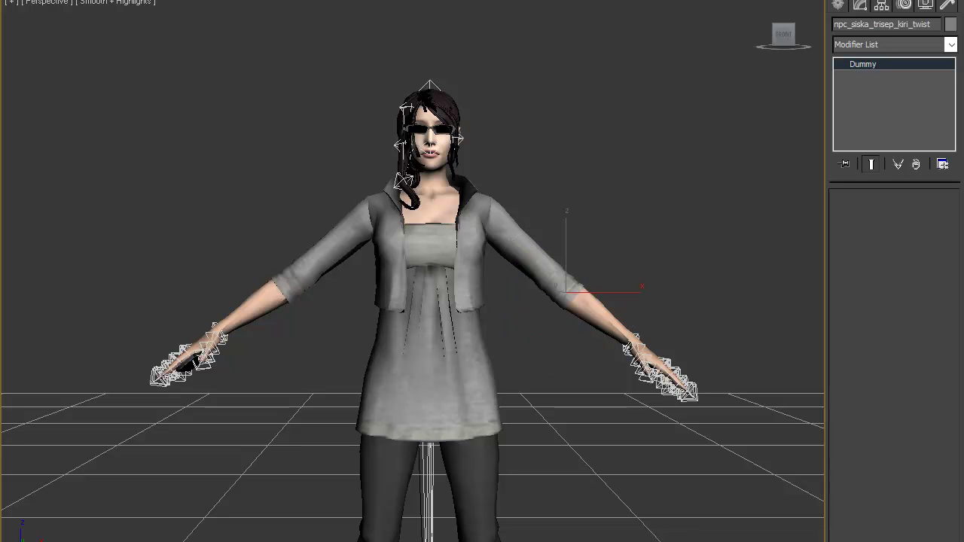
{"action": "left_click", "coordinate": [569, 291], "text": "ctrl"}
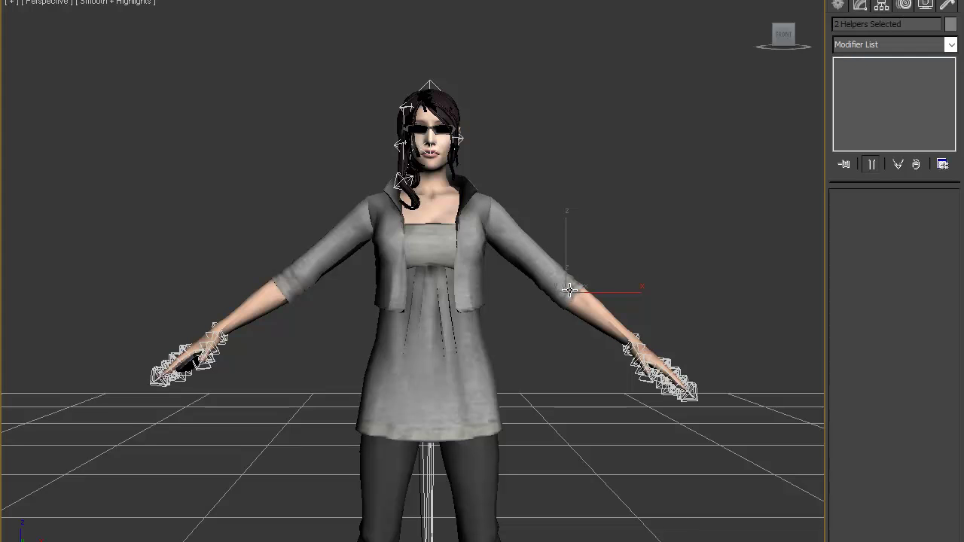
{"action": "right_click", "coordinate": [569, 291]}
{"action": "left_click", "coordinate": [597, 172]}
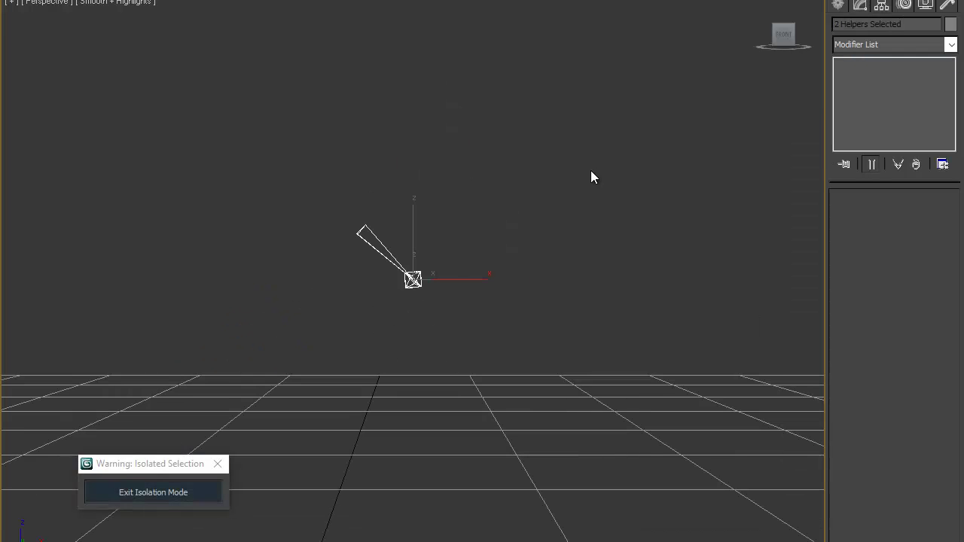
{"action": "left_click", "coordinate": [436, 278]}
{"action": "left_click", "coordinate": [414, 280]}
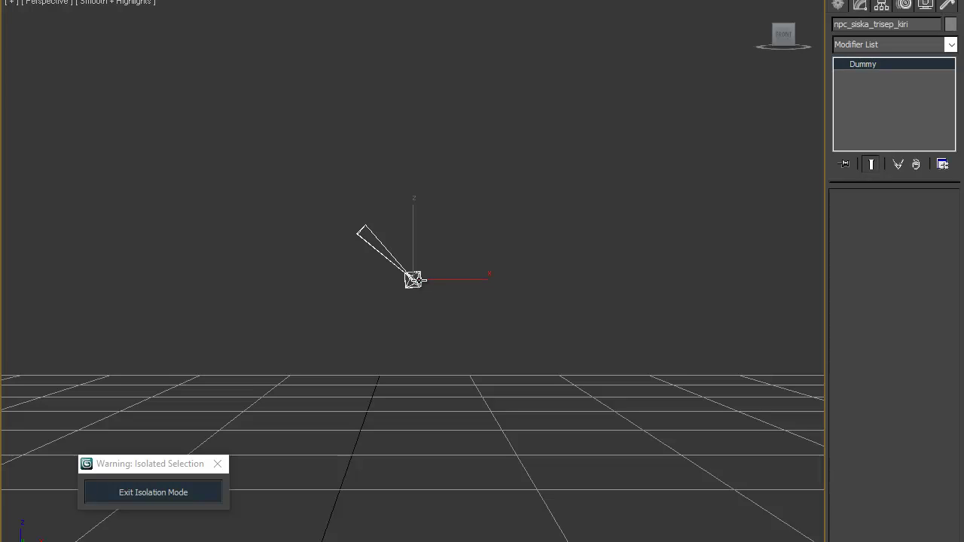
{"action": "left_click", "coordinate": [414, 280]}
{"action": "left_click", "coordinate": [158, 494]}
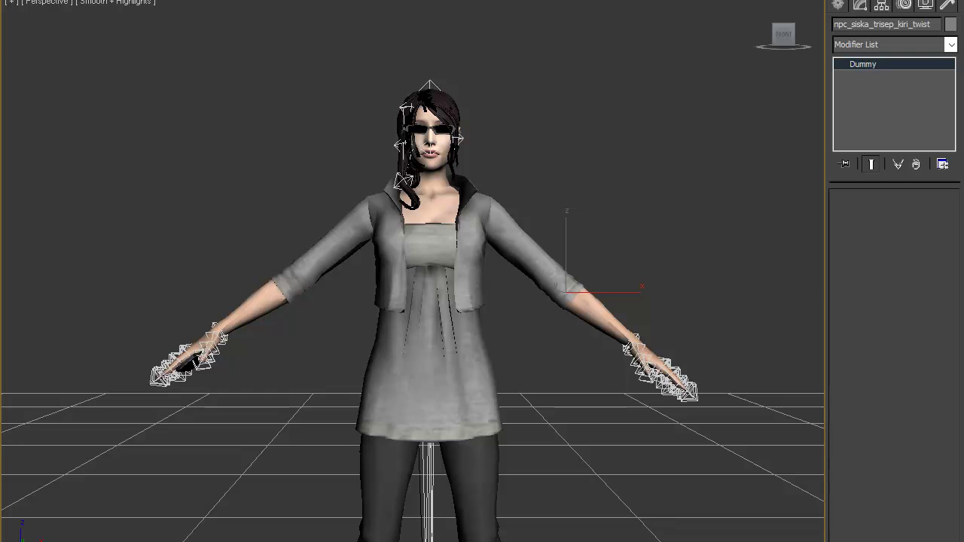
Rotate the npc_siska_trisep_kiri helper to swing the left forearm down.
{"action": "key", "text": "w"}
{"action": "key", "text": "e"}
{"action": "left_click", "coordinate": [687, 176]}
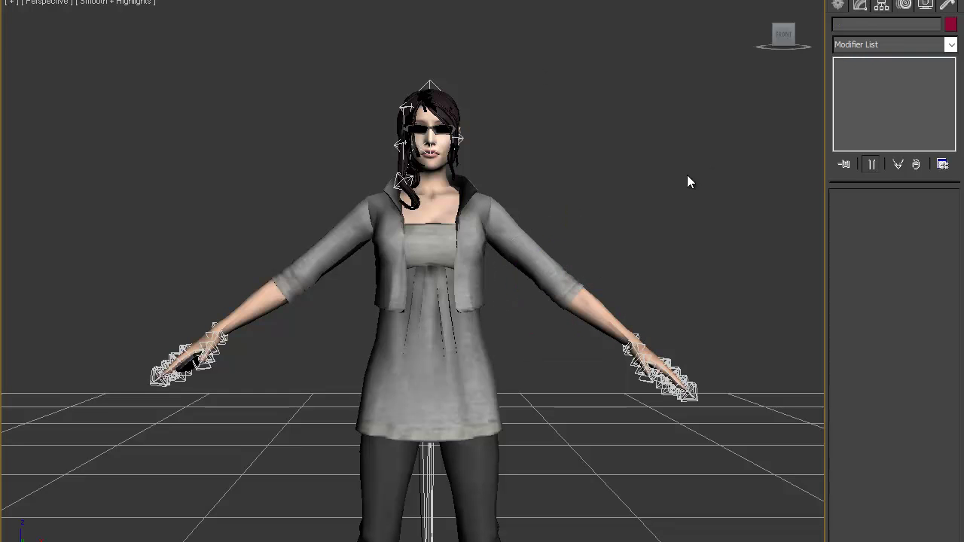
{"action": "left_click", "coordinate": [564, 293]}
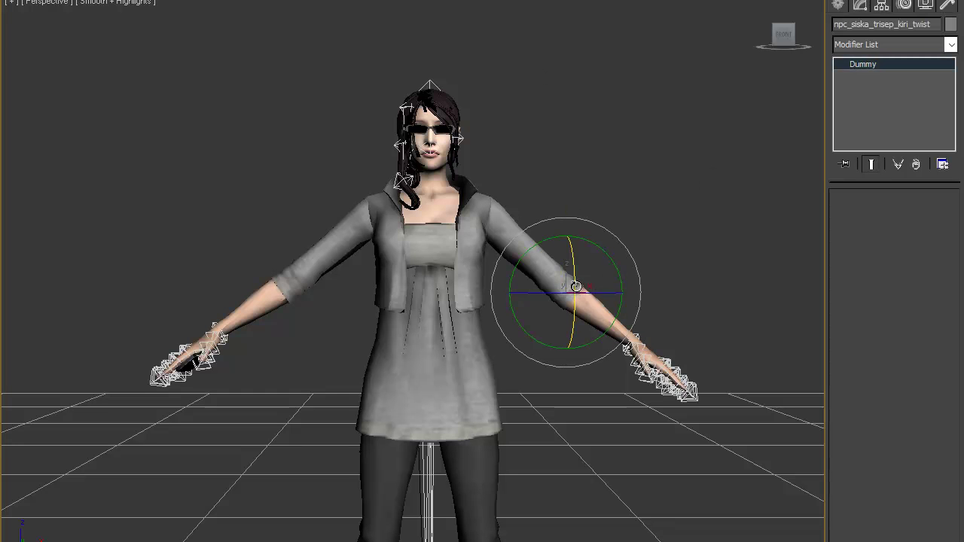
{"action": "left_click", "coordinate": [558, 292]}
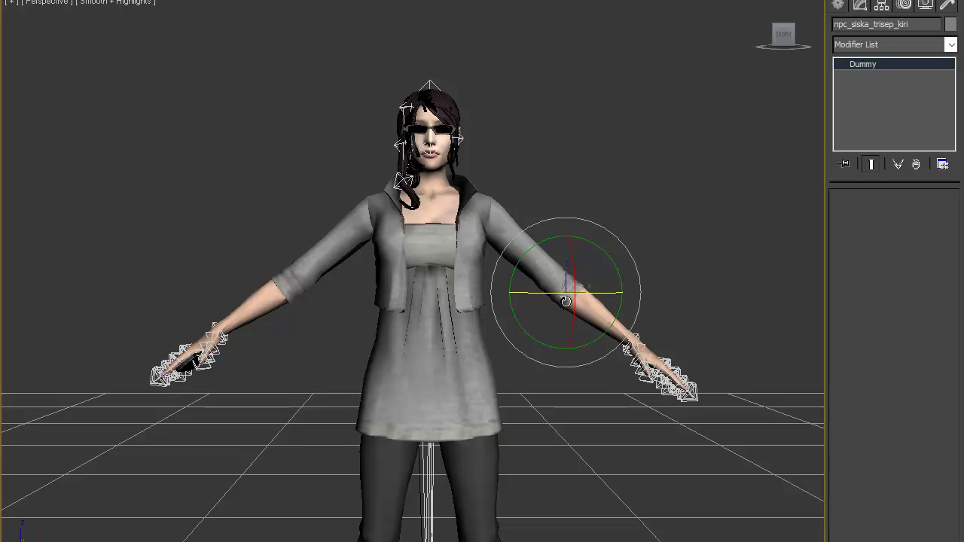
{"action": "left_click_drag", "start_coordinate": [561, 293], "coordinate": [549, 315]}
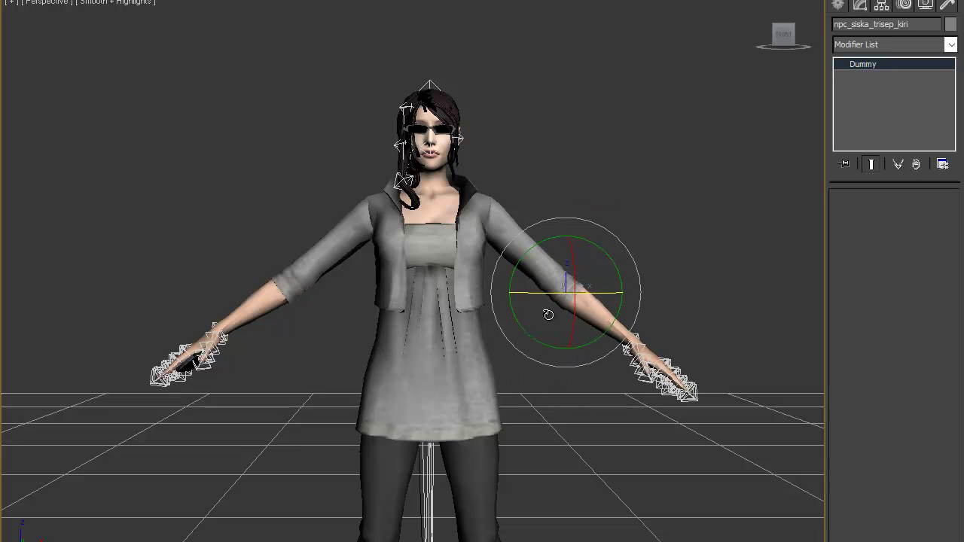
Select the left thigh helper paha_kiri and rotate it to test the leg.
{"action": "left_click", "coordinate": [471, 403]}
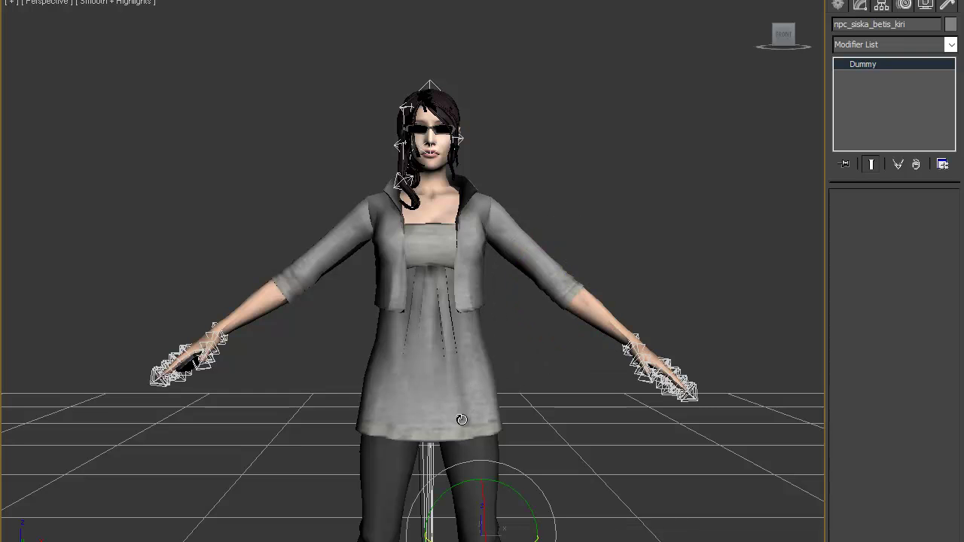
{"action": "left_click", "coordinate": [454, 351]}
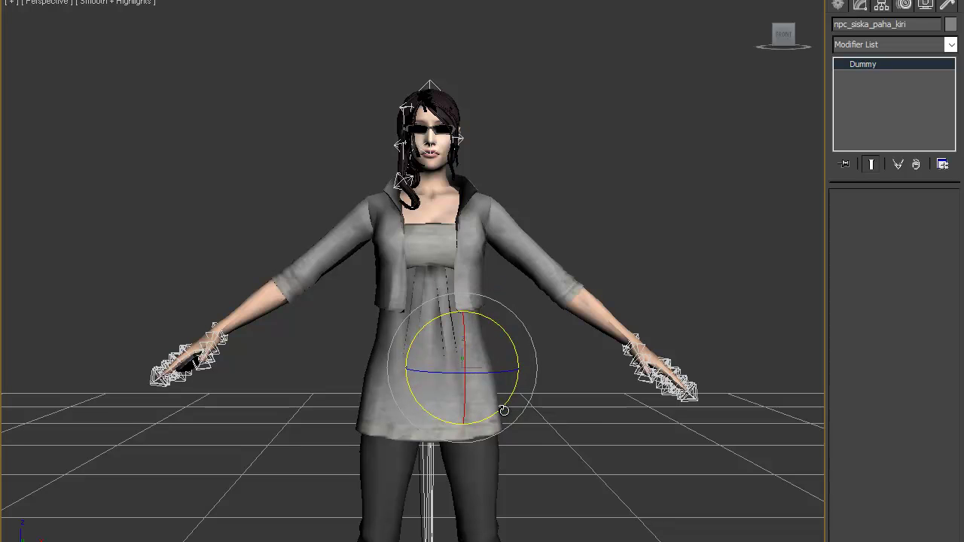
{"action": "mouse_move", "coordinate": [490, 410]}
{"action": "left_mouse_down"}
{"action": "mouse_move", "coordinate": [556, 345]}
{"action": "mouse_move", "coordinate": [493, 416]}
{"action": "left_mouse_up"}
From the front view, rotate npc_siska_trisep_kanan about 45 degrees down and check it from the side.
{"action": "left_click", "coordinate": [583, 75]}
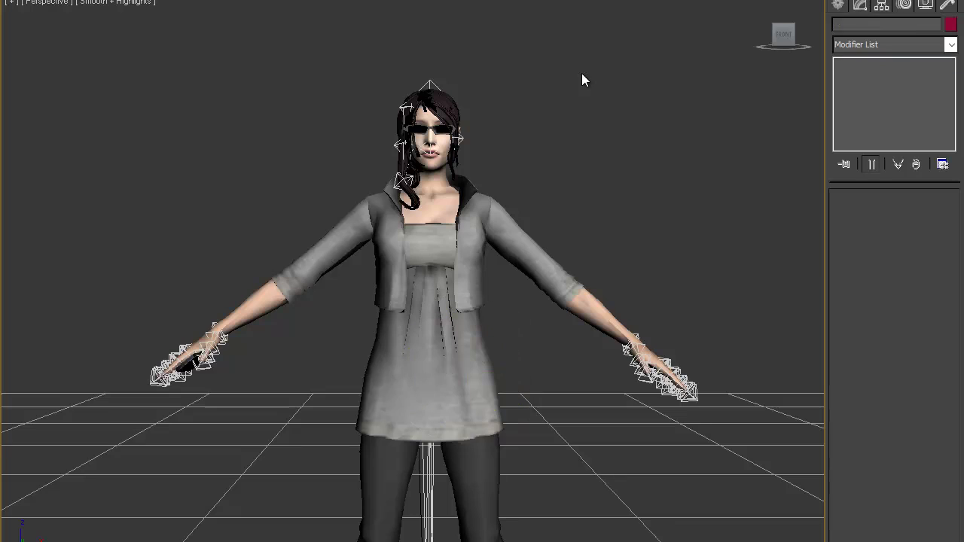
{"action": "left_click_drag", "start_coordinate": [785, 34], "coordinate": [685, 47]}
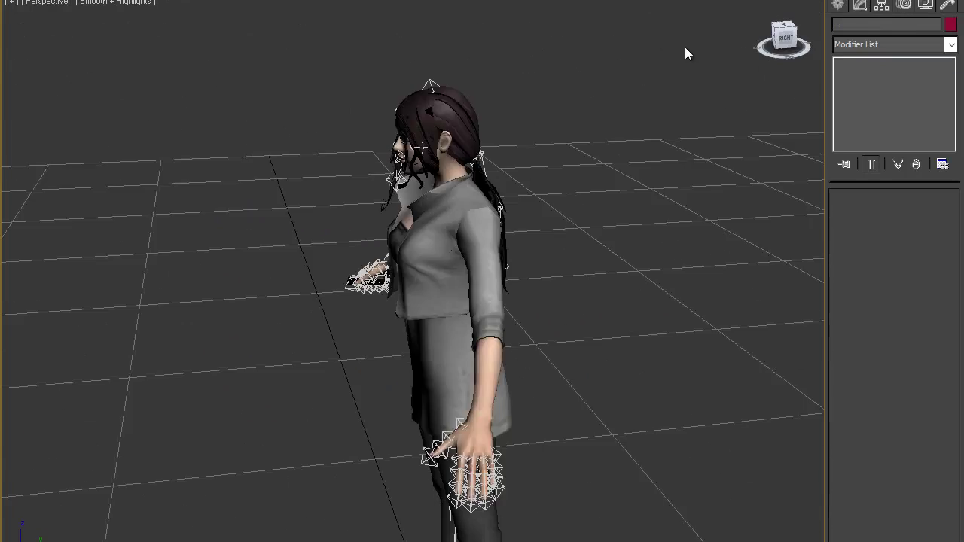
{"action": "left_click", "coordinate": [774, 39]}
{"action": "left_click", "coordinate": [783, 35]}
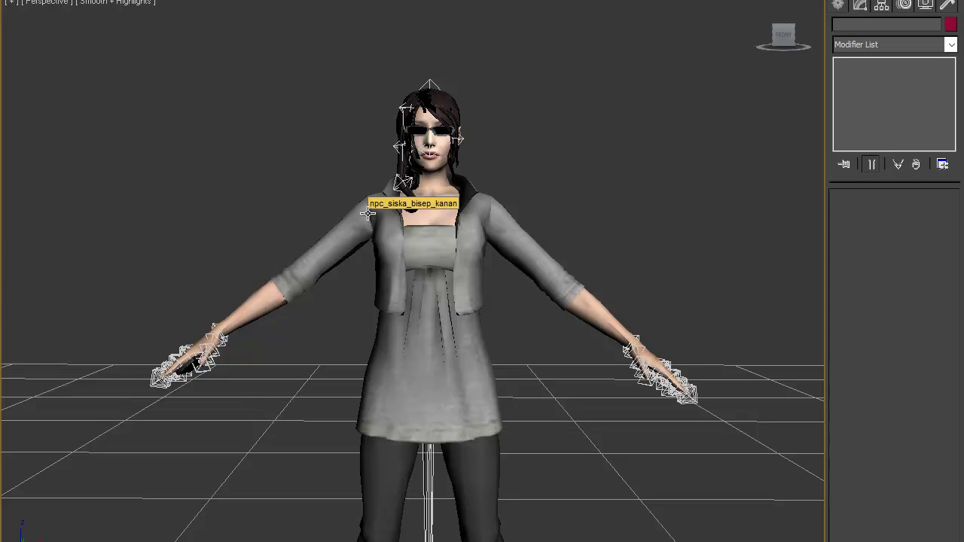
{"action": "left_click", "coordinate": [289, 284]}
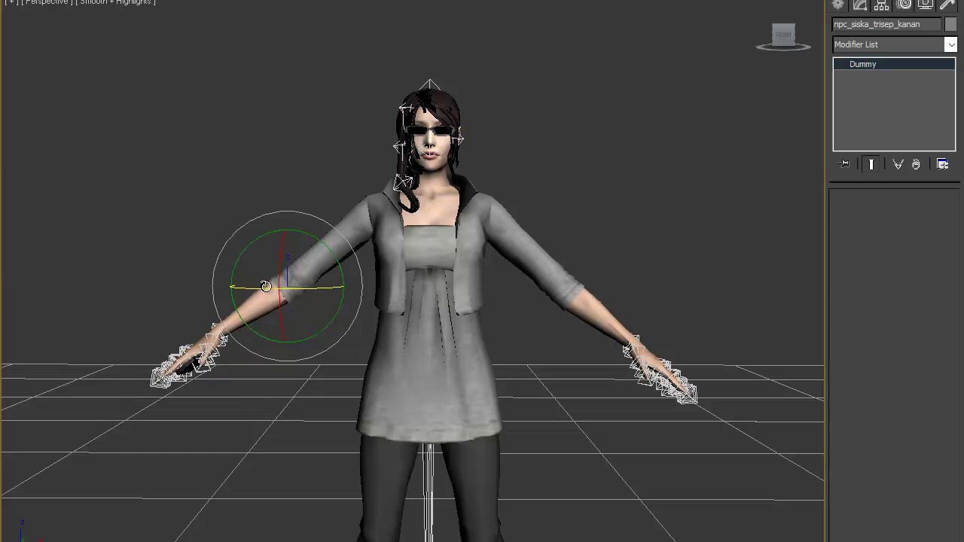
{"action": "mouse_move", "coordinate": [266, 289]}
{"action": "left_mouse_down"}
{"action": "mouse_move", "coordinate": [363, 283]}
{"action": "mouse_move", "coordinate": [314, 276]}
{"action": "mouse_move", "coordinate": [375, 272]}
{"action": "mouse_move", "coordinate": [283, 284]}
{"action": "left_mouse_up"}
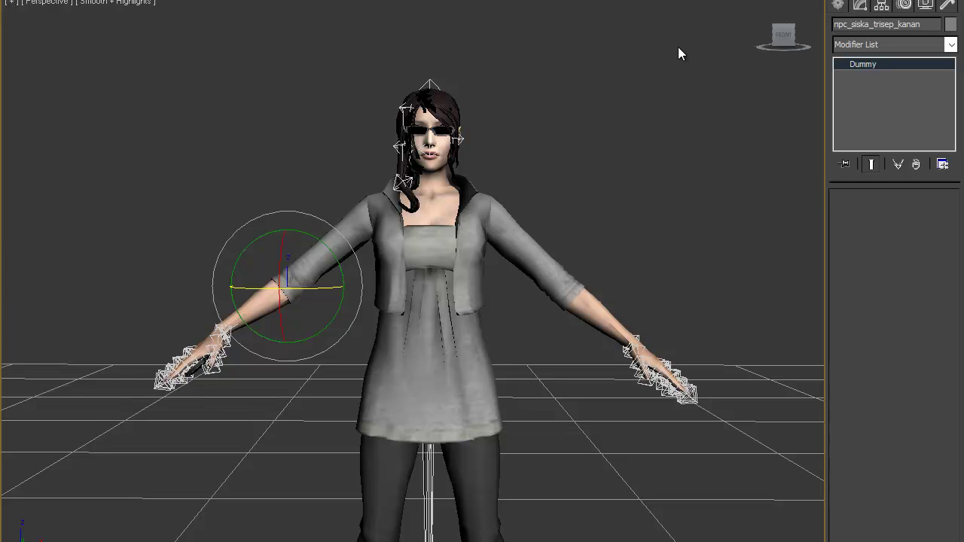
{"action": "left_click_drag", "start_coordinate": [785, 47], "coordinate": [756, 32]}
{"action": "left_click", "coordinate": [776, 35]}
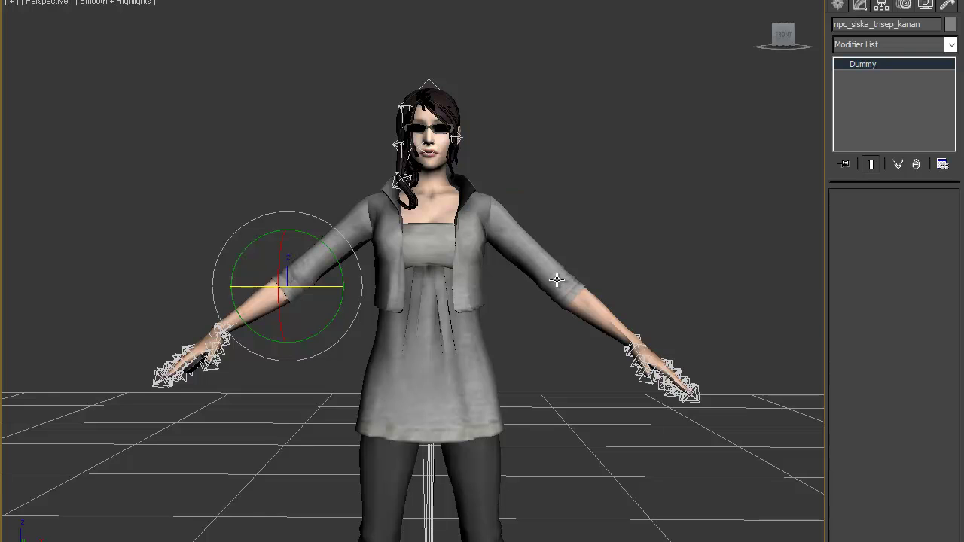
{"action": "left_click", "coordinate": [507, 97]}
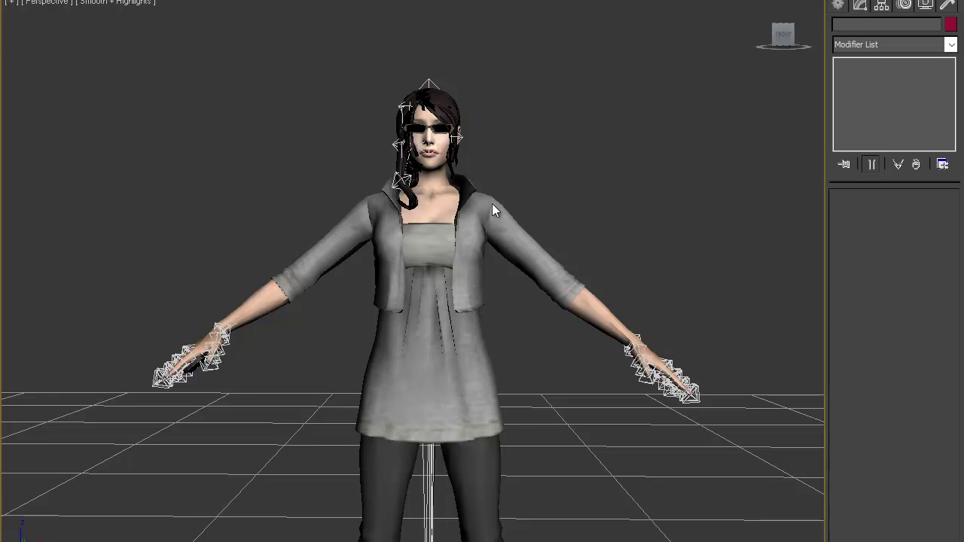
Swing the npc_siska_Rambut_kanan3 hair strand helper to test it.
{"action": "left_click", "coordinate": [391, 181]}
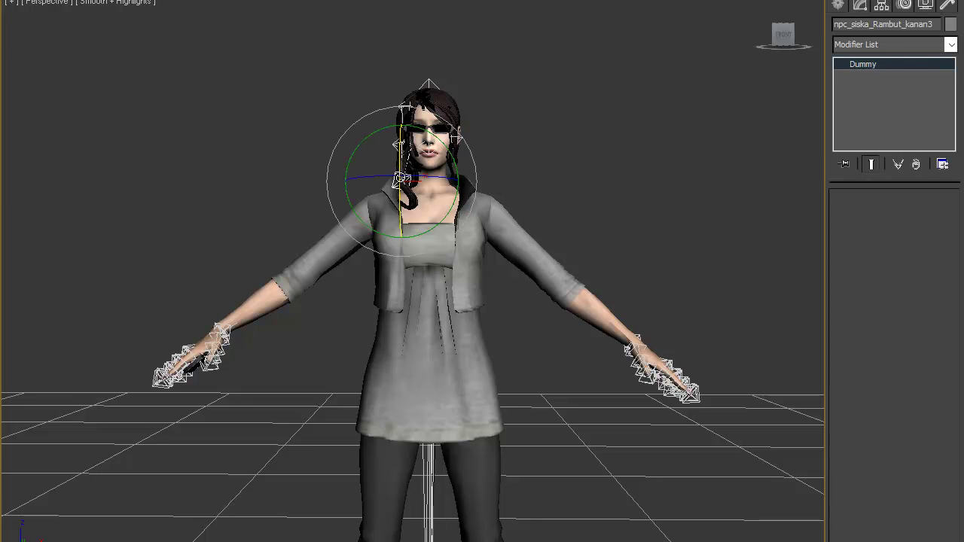
{"action": "left_click_drag", "start_coordinate": [401, 175], "coordinate": [403, 176]}
{"action": "middle_click_drag", "start_coordinate": [663, 204], "coordinate": [683, 209]}
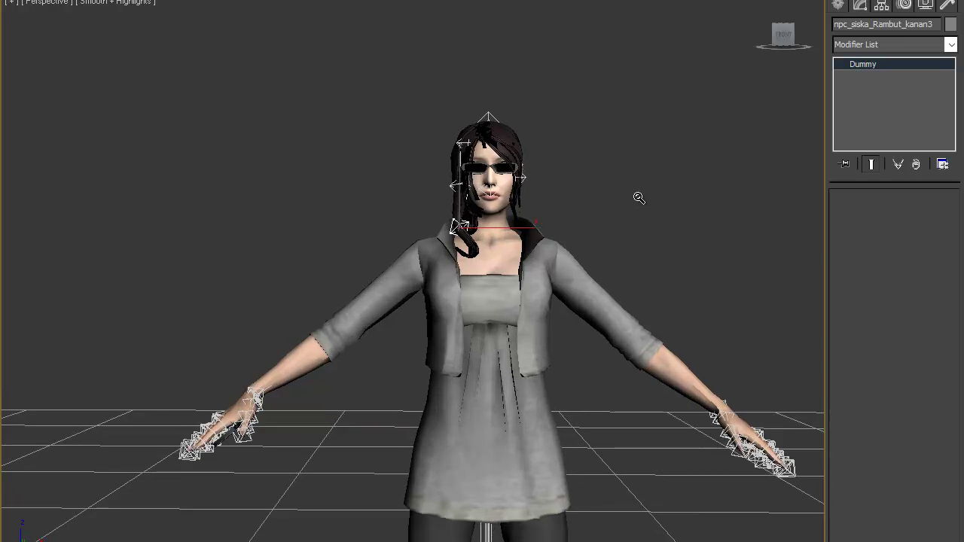
{"action": "scroll", "coordinate": [638, 198], "scroll_direction": "up", "scroll_amount": 5}
{"action": "scroll", "coordinate": [625, 177], "scroll_direction": "down", "scroll_amount": 3}
{"action": "key", "text": "e"}
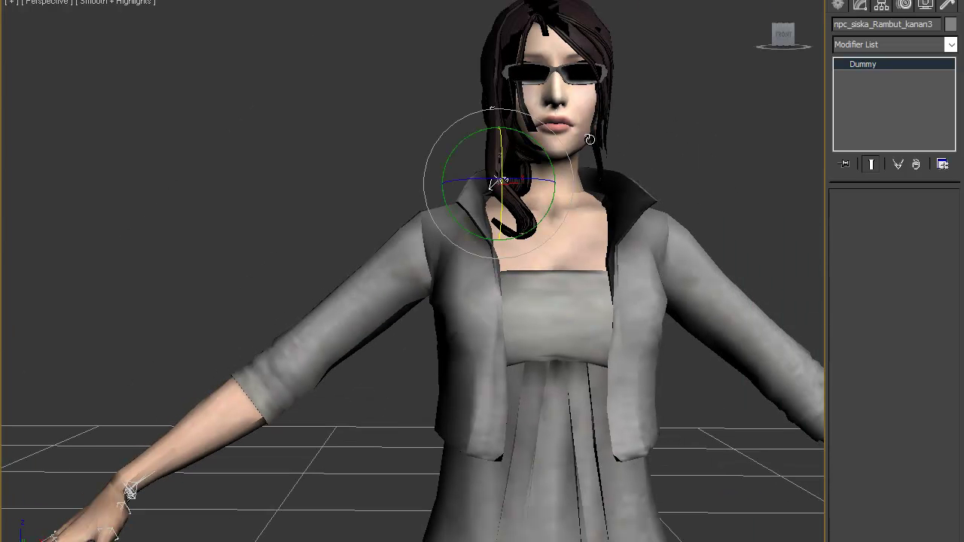
Tilt the npc_siska_kepala head helper back about 30 degrees.
{"action": "left_click", "coordinate": [633, 121]}
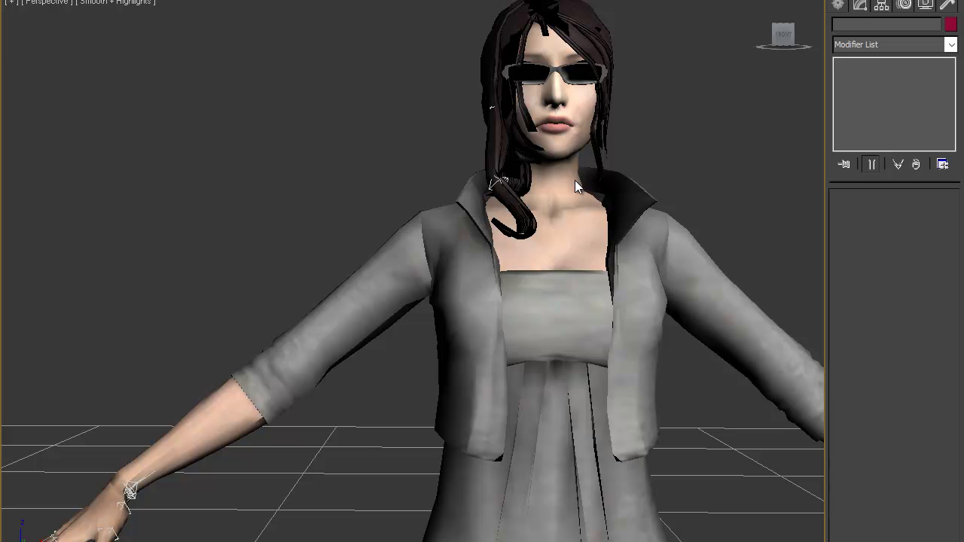
{"action": "left_click", "coordinate": [550, 188]}
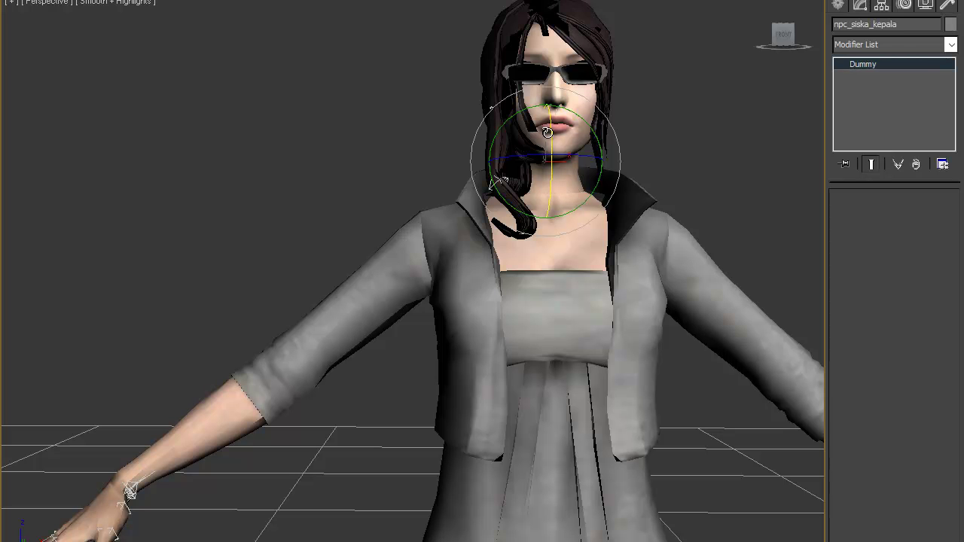
{"action": "mouse_move", "coordinate": [553, 128]}
{"action": "left_mouse_down"}
{"action": "mouse_move", "coordinate": [536, 68]}
{"action": "mouse_move", "coordinate": [536, 134]}
{"action": "mouse_move", "coordinate": [538, 124]}
{"action": "left_mouse_up"}
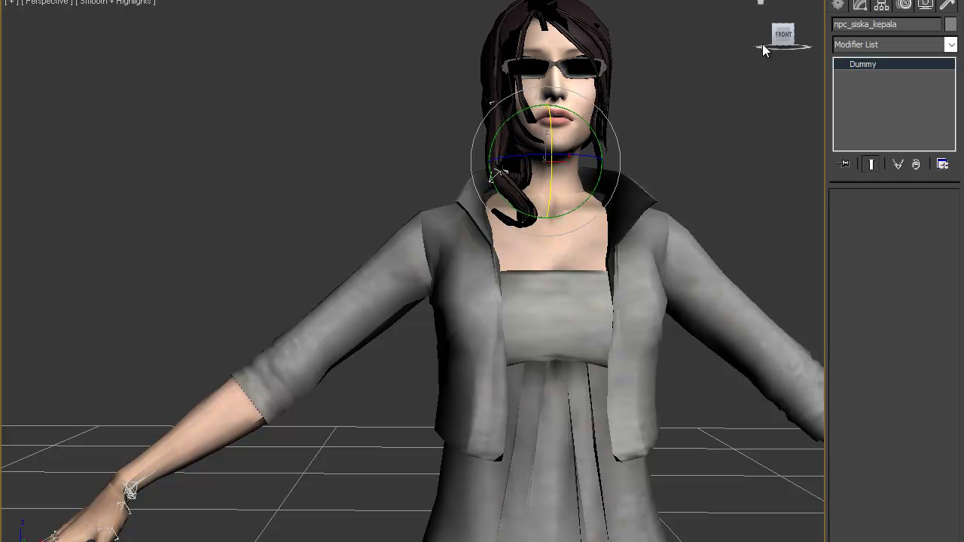
{"action": "left_click_drag", "start_coordinate": [782, 34], "coordinate": [633, 41]}
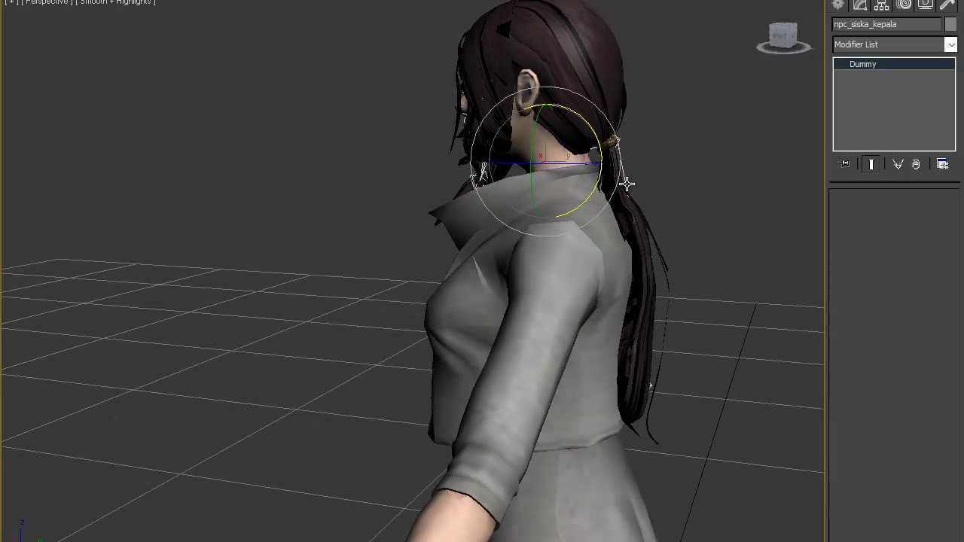
Rotate ponytail helpers npc_siska_kuncir2 and npc_siska_kuncir1, swinging the ponytail out sideways.
{"action": "left_click", "coordinate": [624, 184]}
{"action": "left_click_drag", "start_coordinate": [687, 290], "coordinate": [678, 105]}
{"action": "left_click", "coordinate": [613, 140]}
{"action": "left_click_drag", "start_coordinate": [785, 42], "coordinate": [793, 46]}
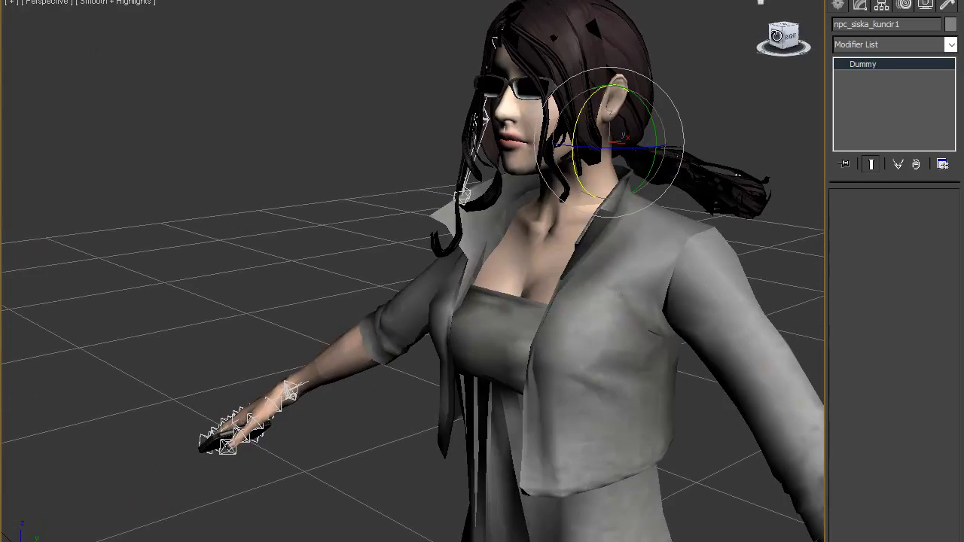
{"action": "left_click_drag", "start_coordinate": [771, 39], "coordinate": [787, 53]}
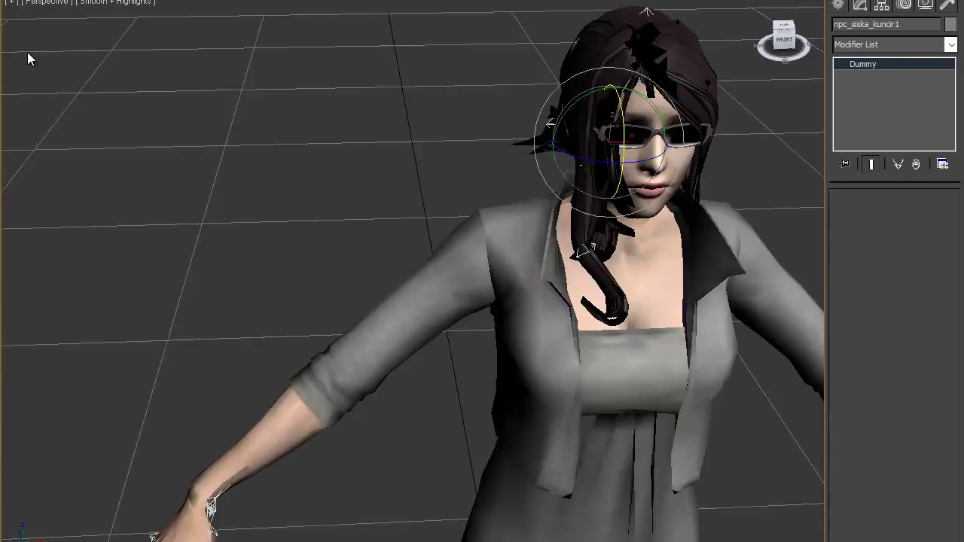